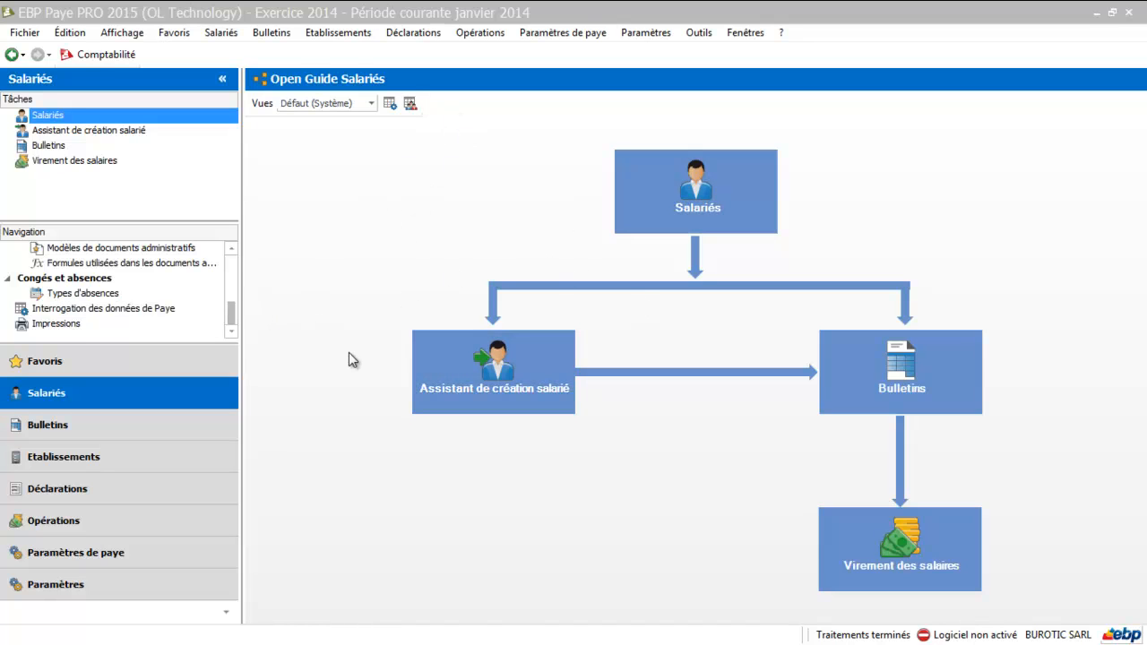
Step: Start the employee creation assistant and proceed to the page for the employee's main information
{"action": "left_click_drag", "start_coordinate": [231, 313], "coordinate": [238, 258]}
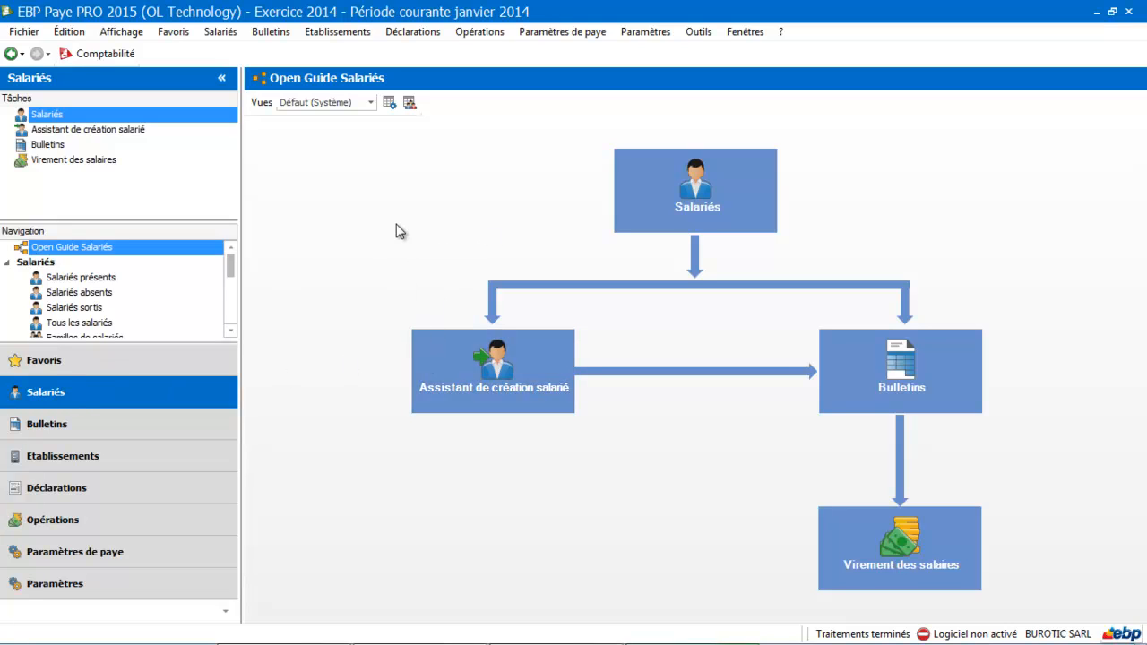
{"action": "left_click", "coordinate": [499, 399]}
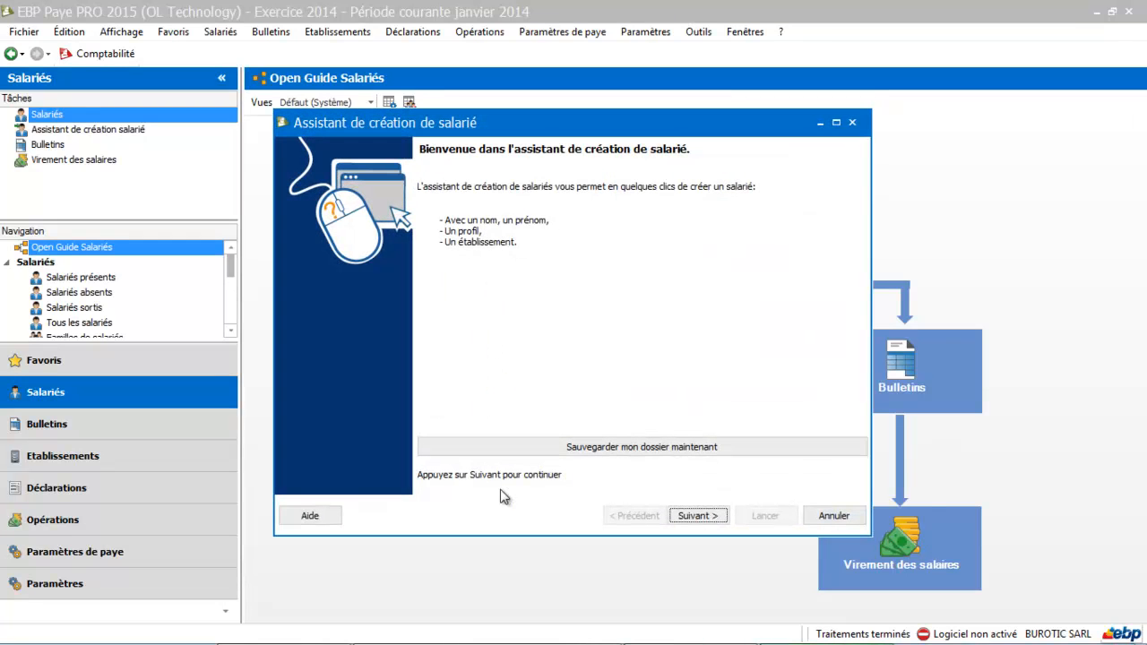
{"action": "left_click", "coordinate": [692, 517]}
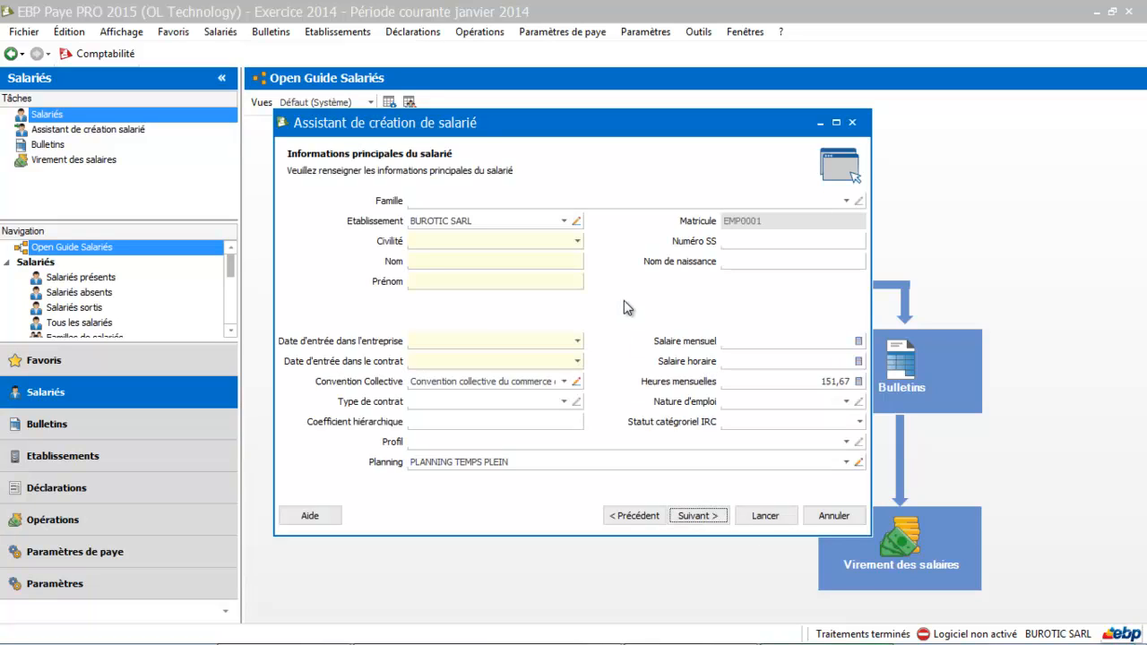
Step: Set the Civilité to Monsieur and fill in the employee's last name and first name
{"action": "left_click", "coordinate": [472, 238]}
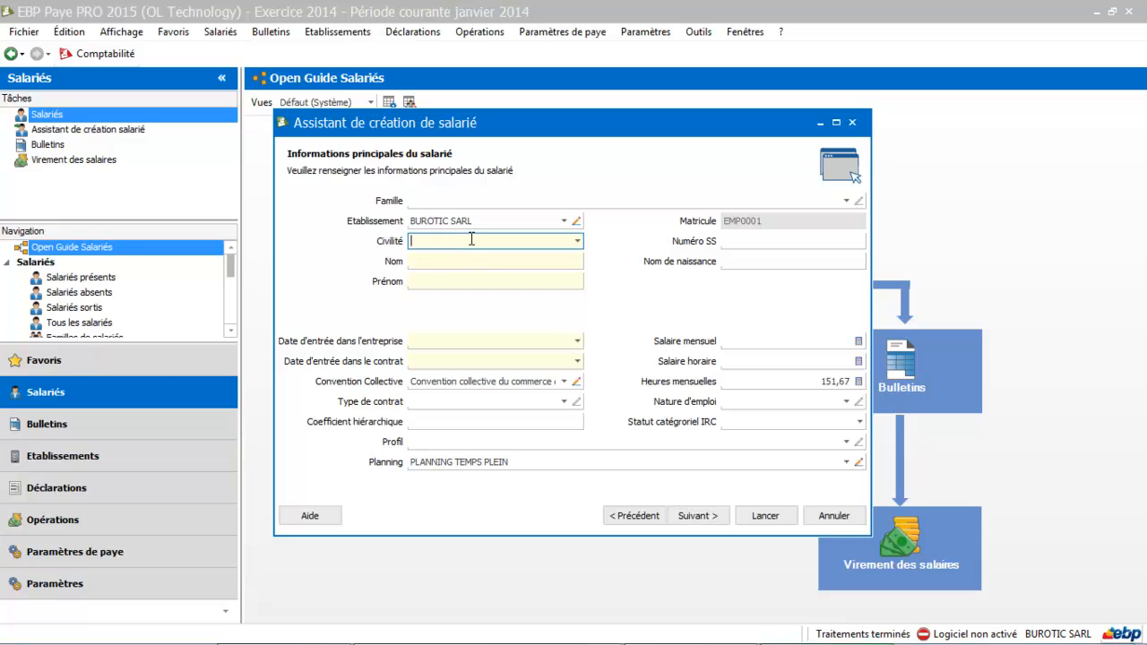
{"action": "left_click", "coordinate": [578, 244]}
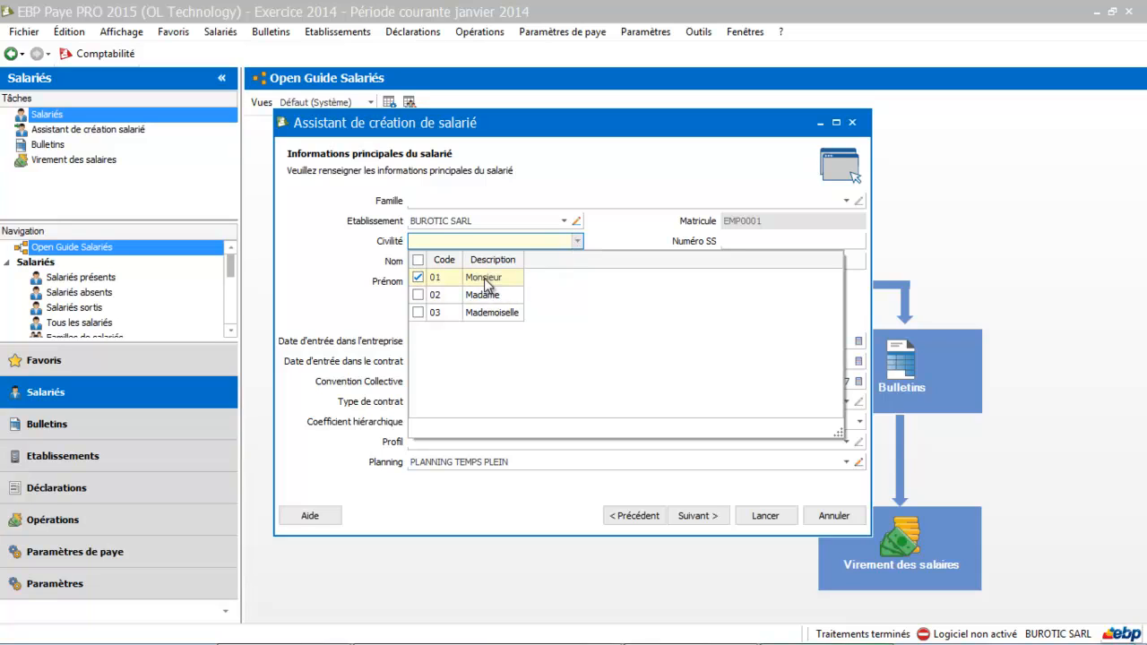
{"action": "left_click", "coordinate": [485, 278]}
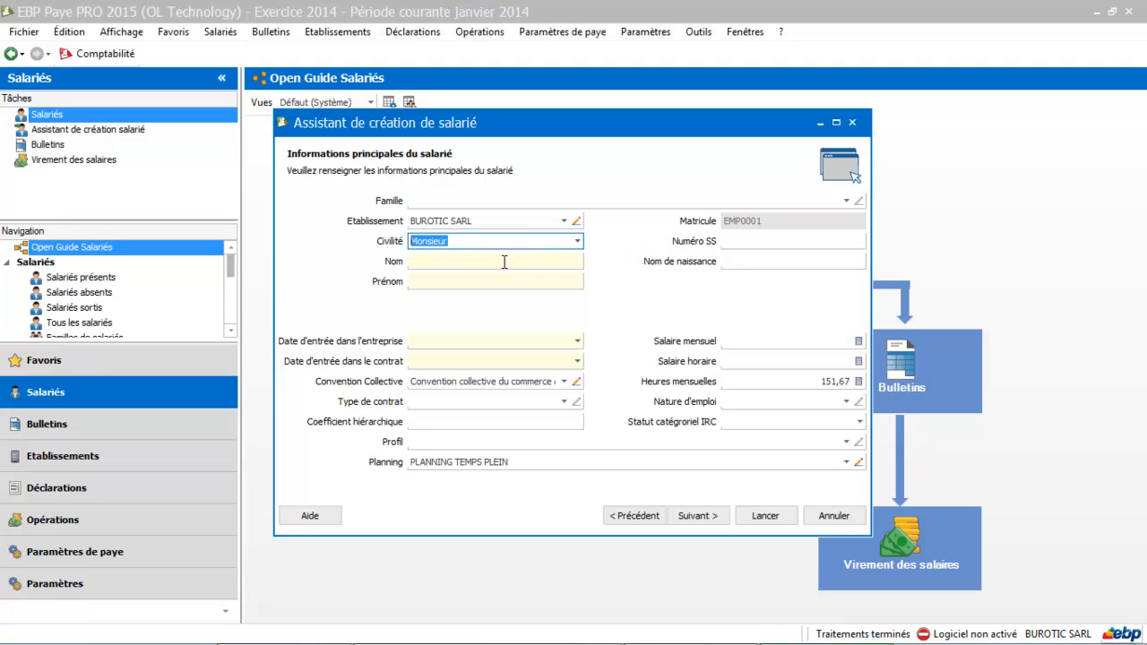
{"action": "left_click", "coordinate": [441, 263]}
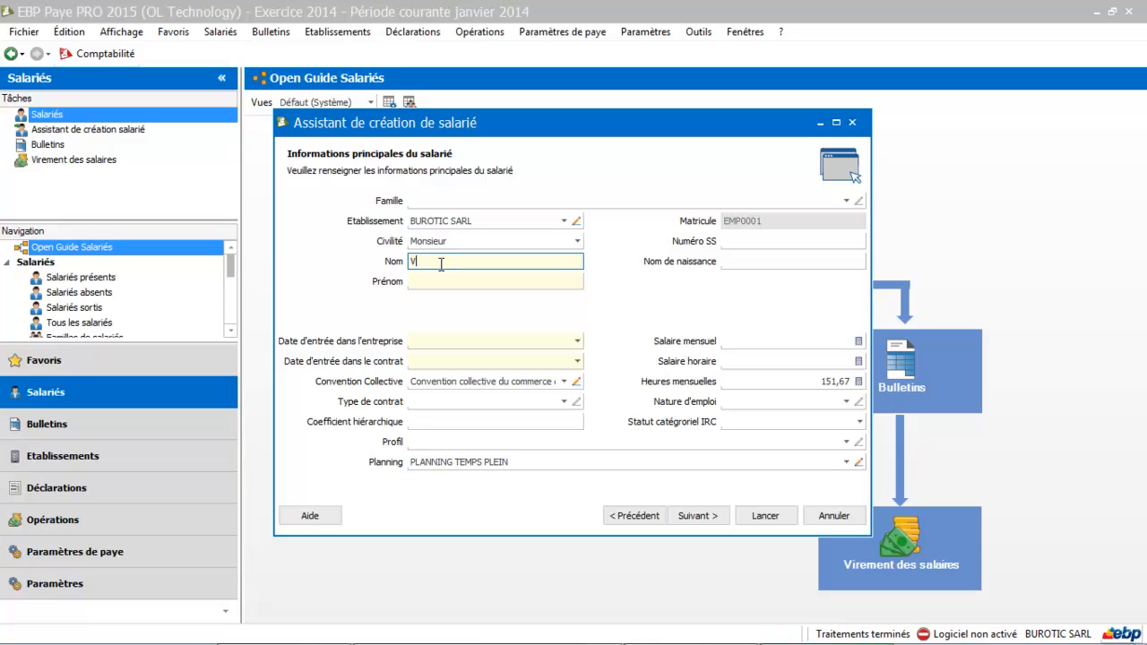
{"action": "key", "text": "Tab"}
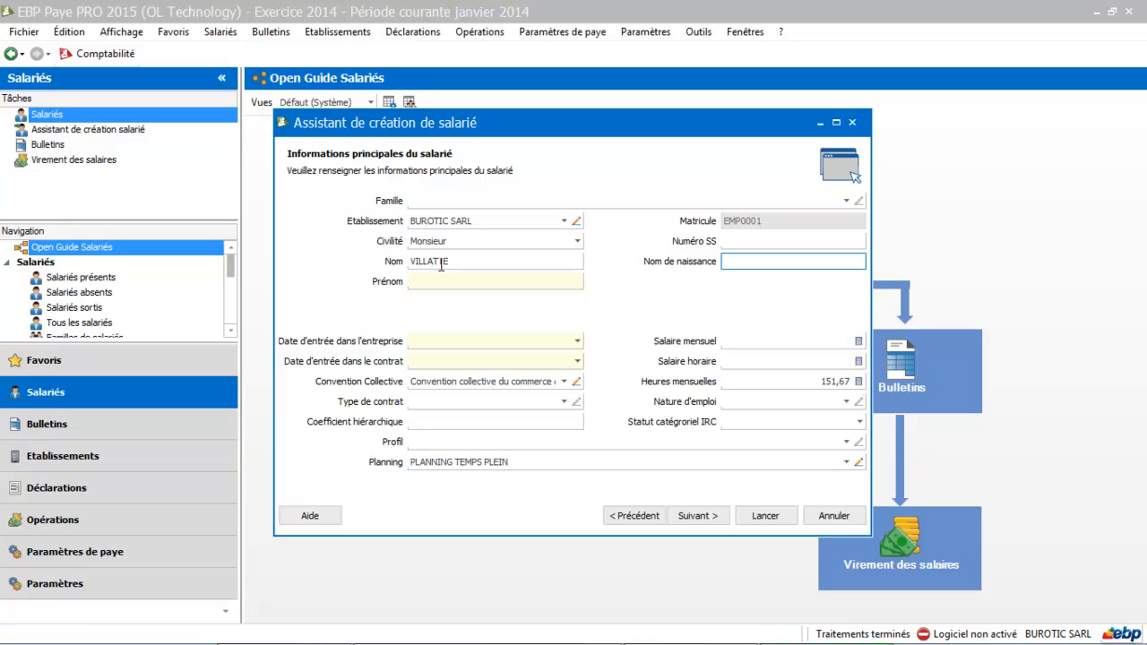
{"action": "key", "text": "Tab"}
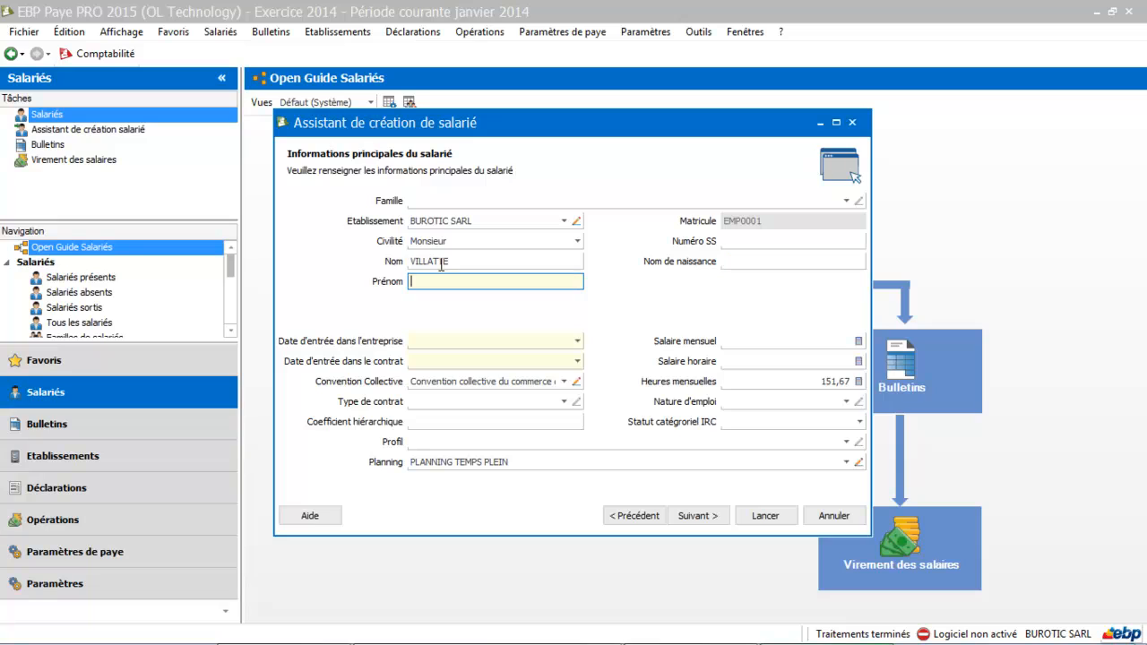
{"action": "key", "text": "Tab"}
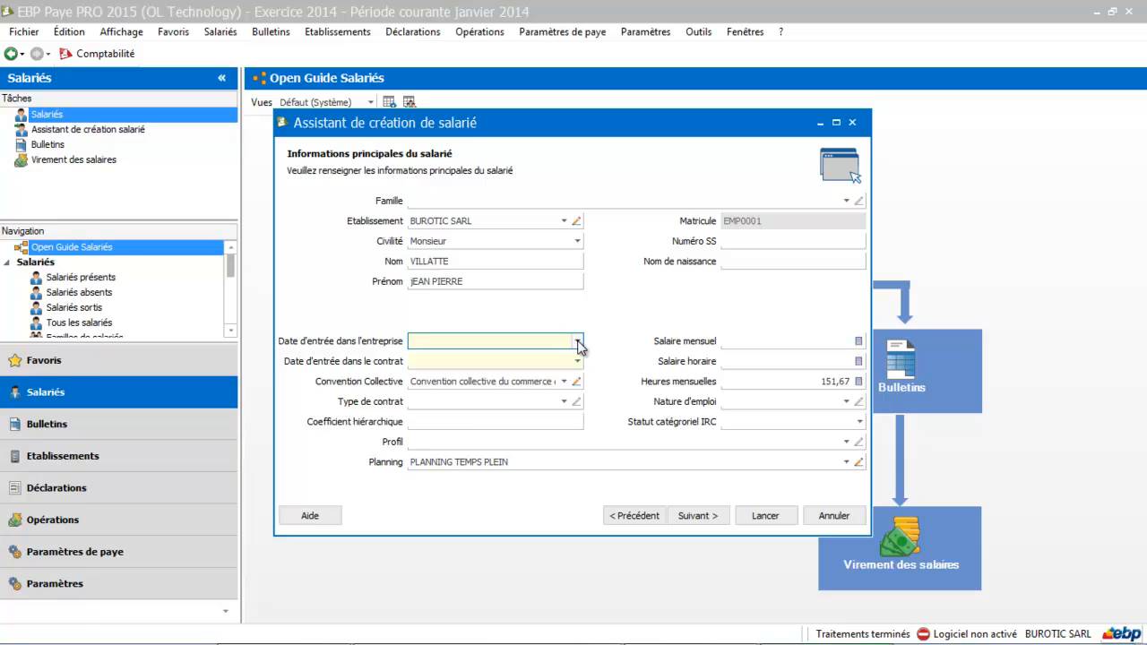
Step: Set the company entry date to 12/11/2014 and select the Convention collective du commerce de détail de l'Indre
{"action": "left_click", "coordinate": [577, 342]}
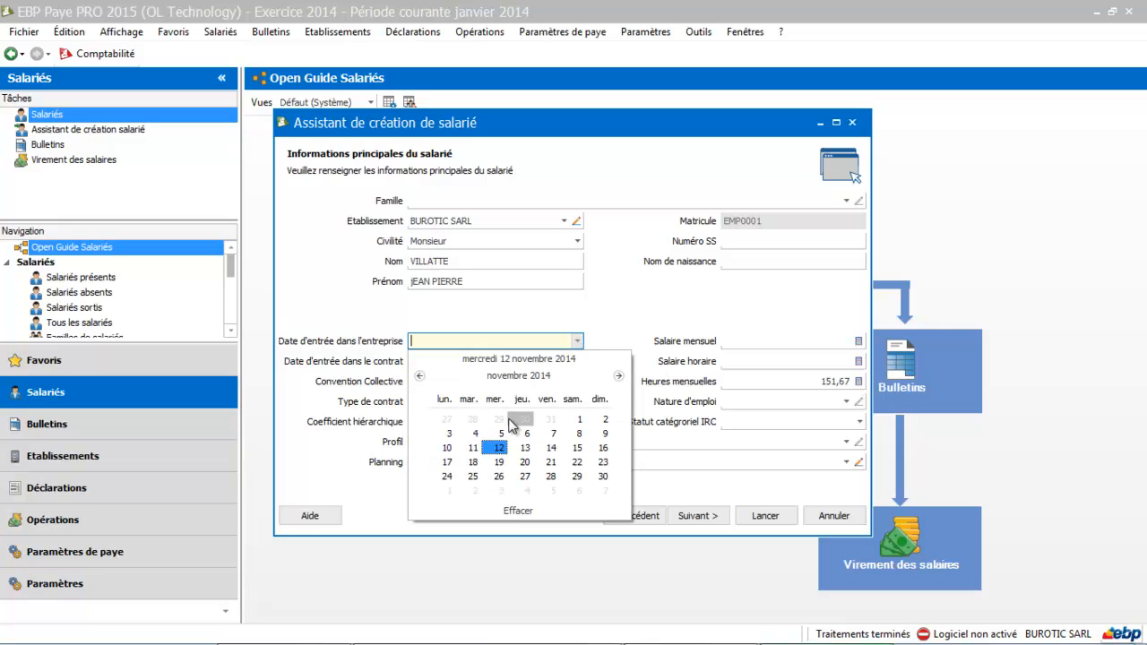
{"action": "left_click", "coordinate": [499, 447]}
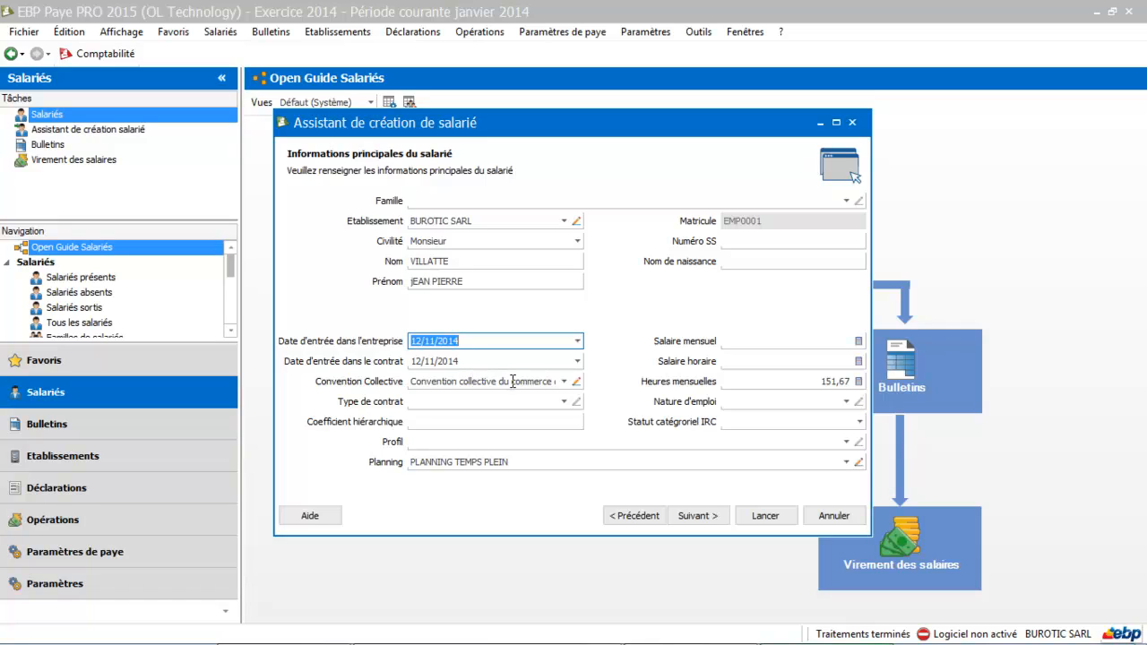
{"action": "left_click", "coordinate": [564, 381]}
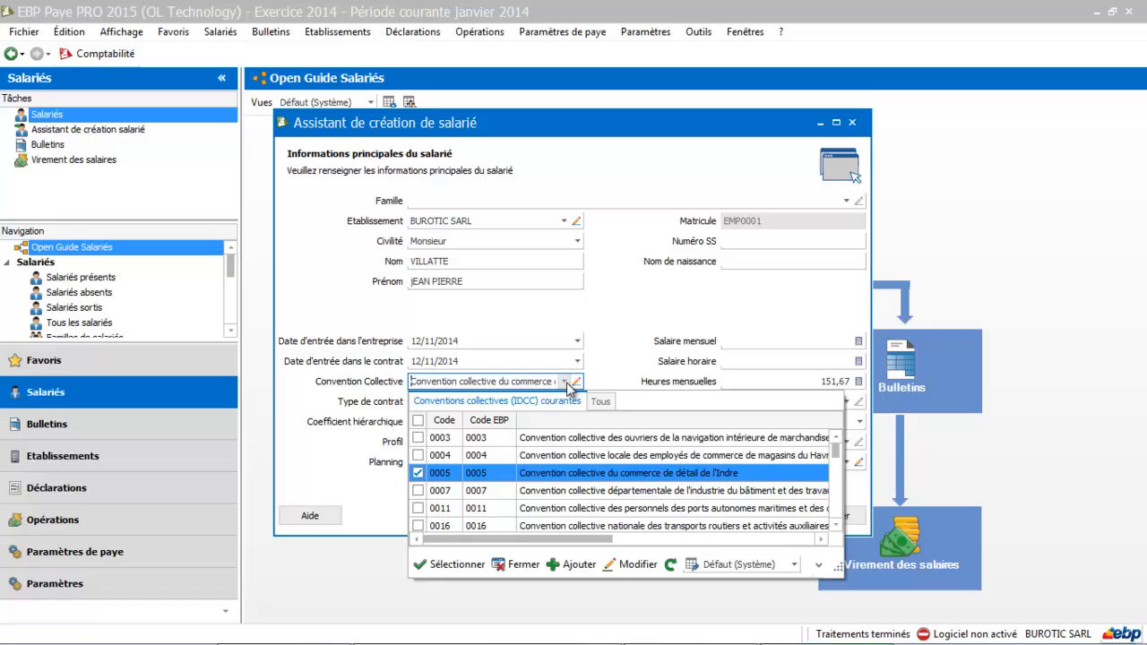
{"action": "double_click", "coordinate": [540, 475]}
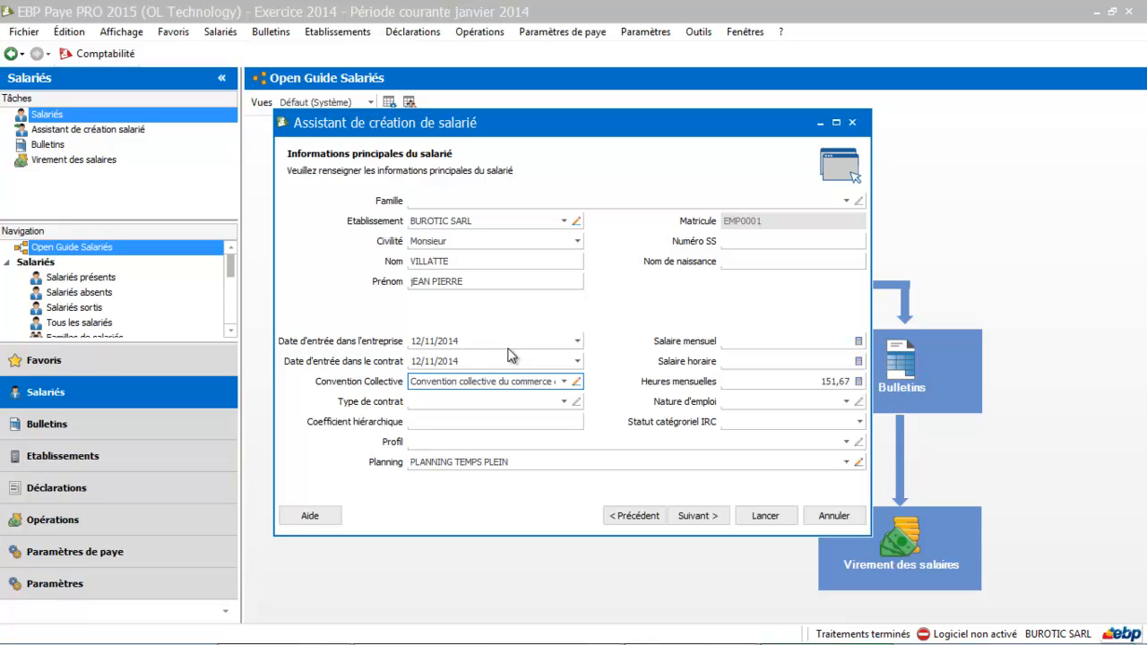
Step: Choose Contrat à durée indéterminée as the contract type and set the Coefficient hiérarchique to 200
{"action": "left_click", "coordinate": [564, 402]}
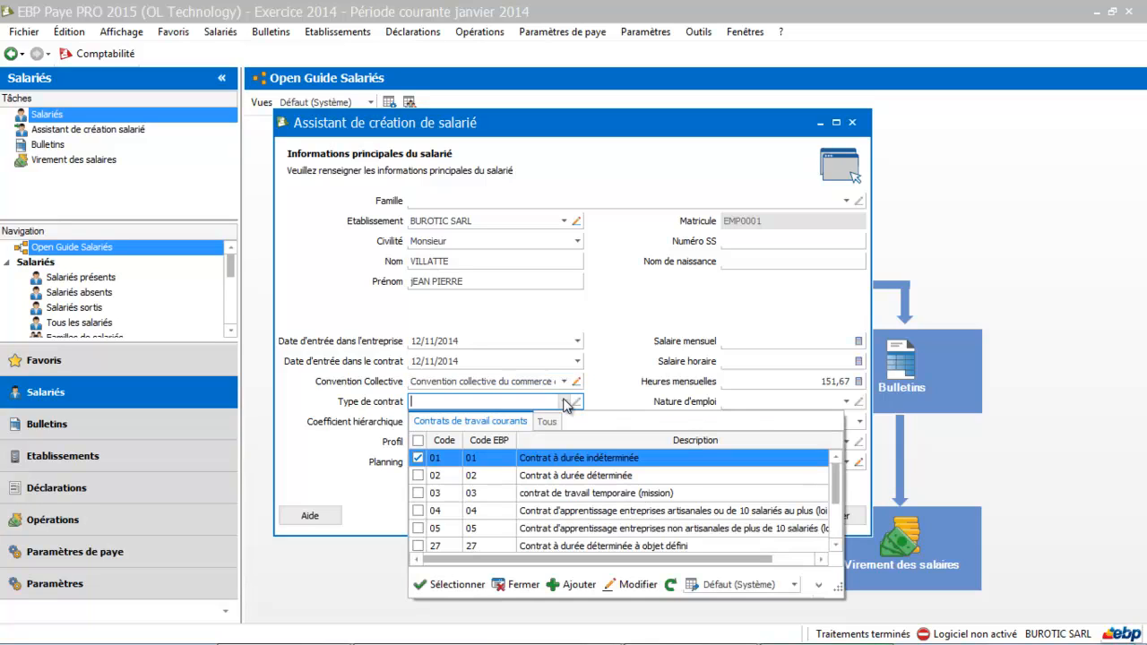
{"action": "left_click", "coordinate": [550, 458]}
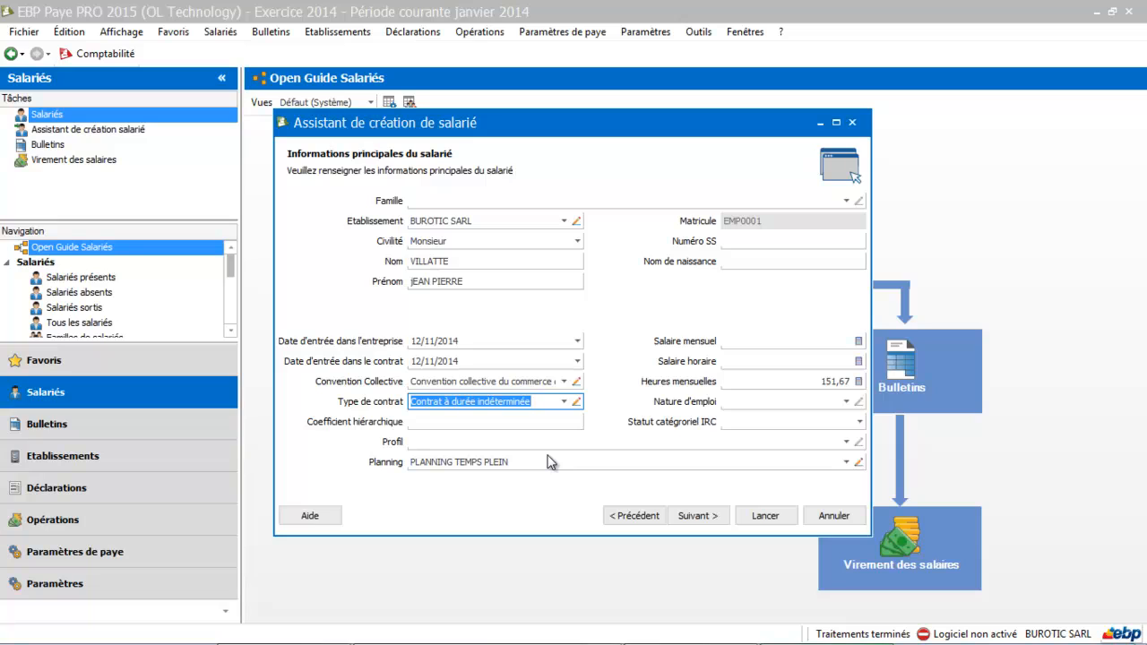
{"action": "left_click", "coordinate": [511, 423]}
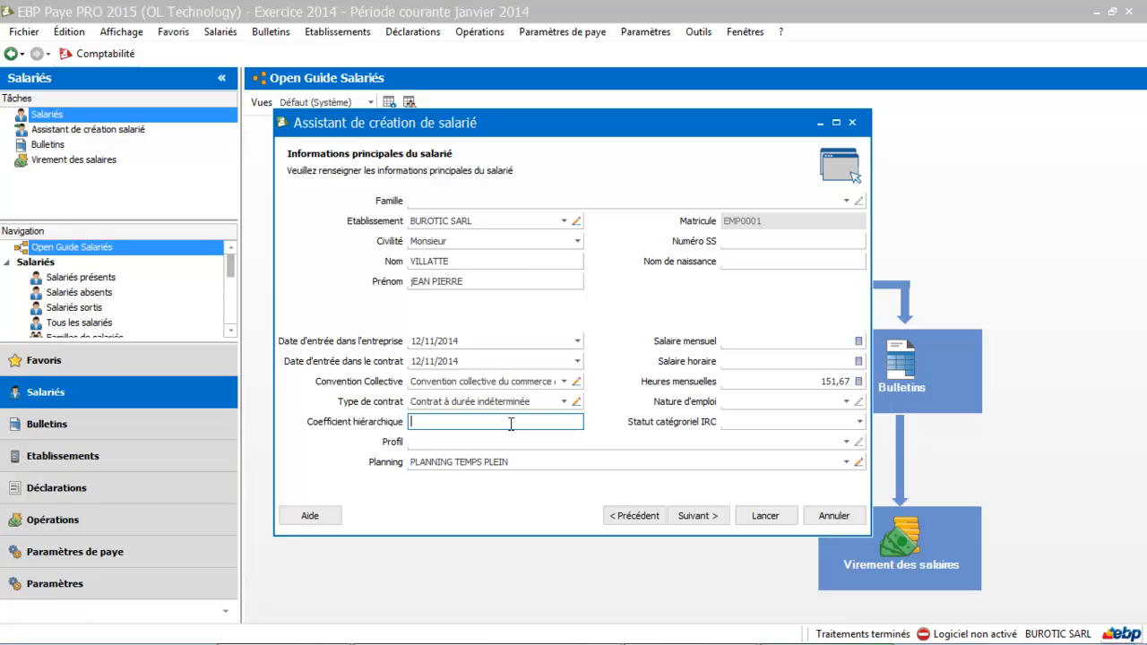
{"action": "type", "text": "200"}
{"action": "key", "text": "Tab"}
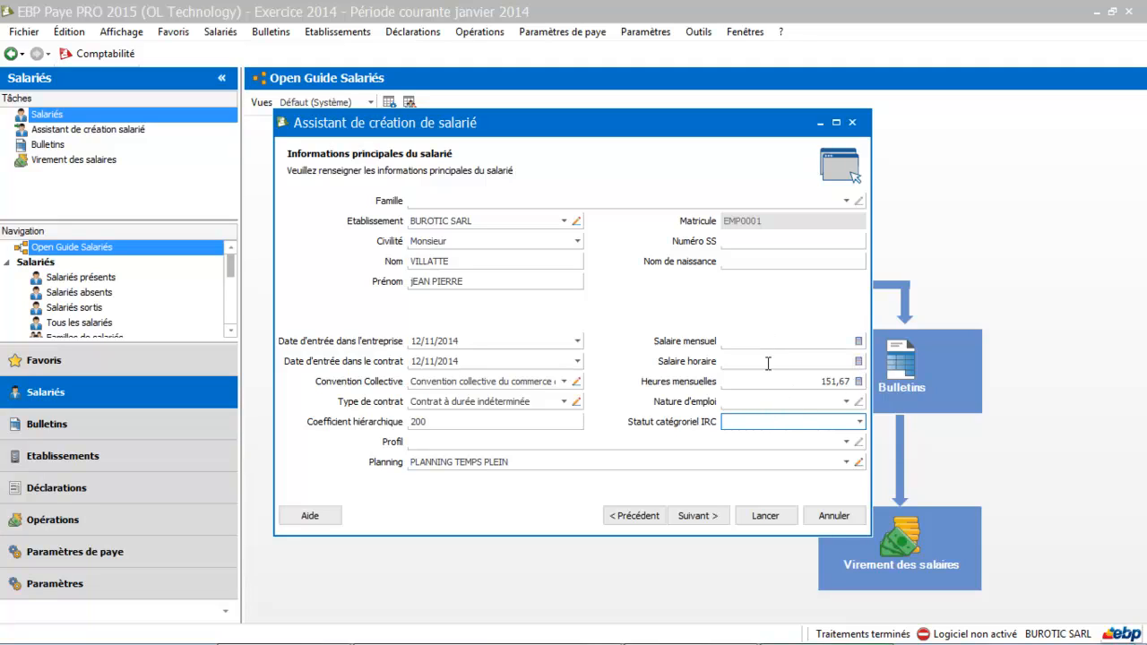
Step: Set the Statut catégoriel IRC to Non Cadre and the monthly salary to 2000
{"action": "left_click", "coordinate": [860, 422]}
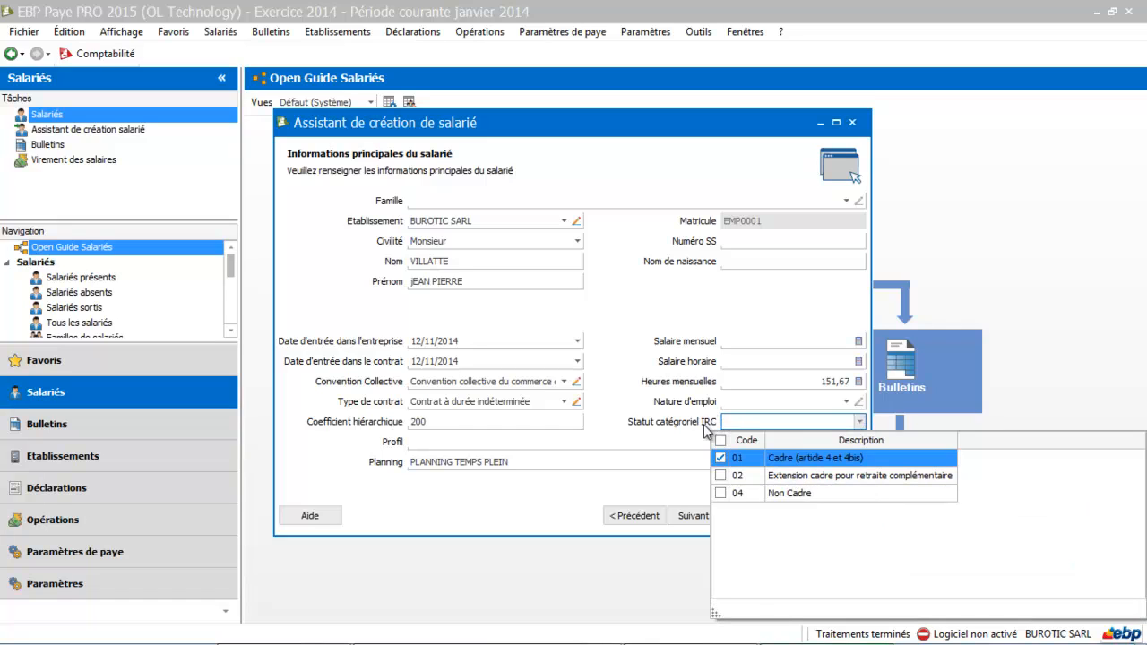
{"action": "left_click", "coordinate": [782, 495]}
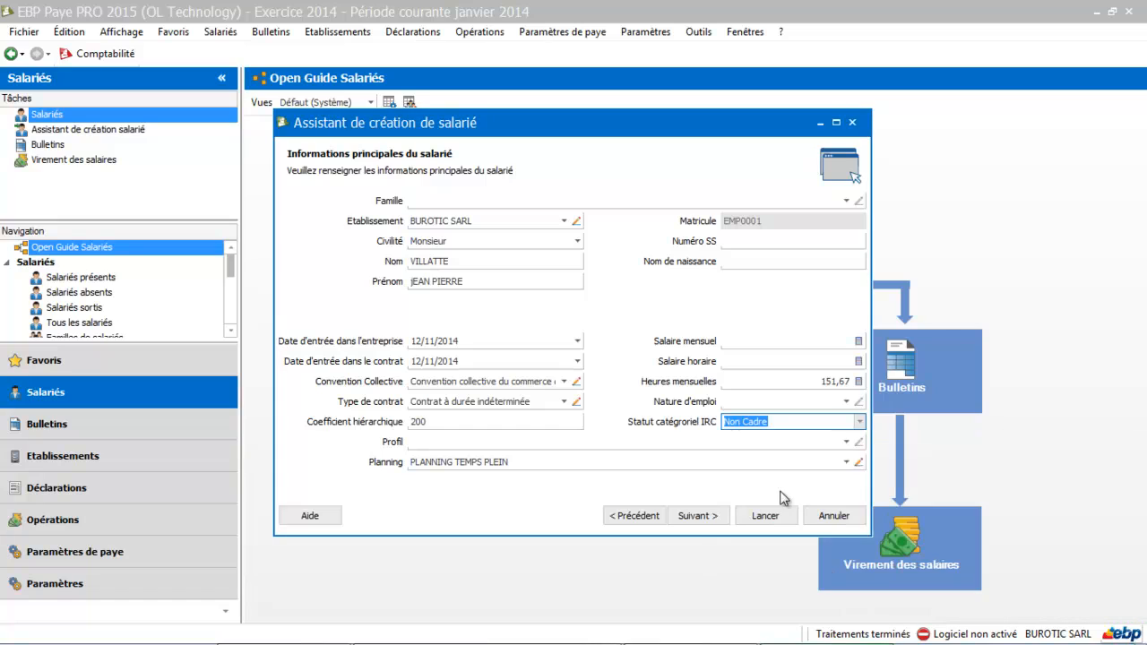
{"action": "left_click", "coordinate": [770, 342]}
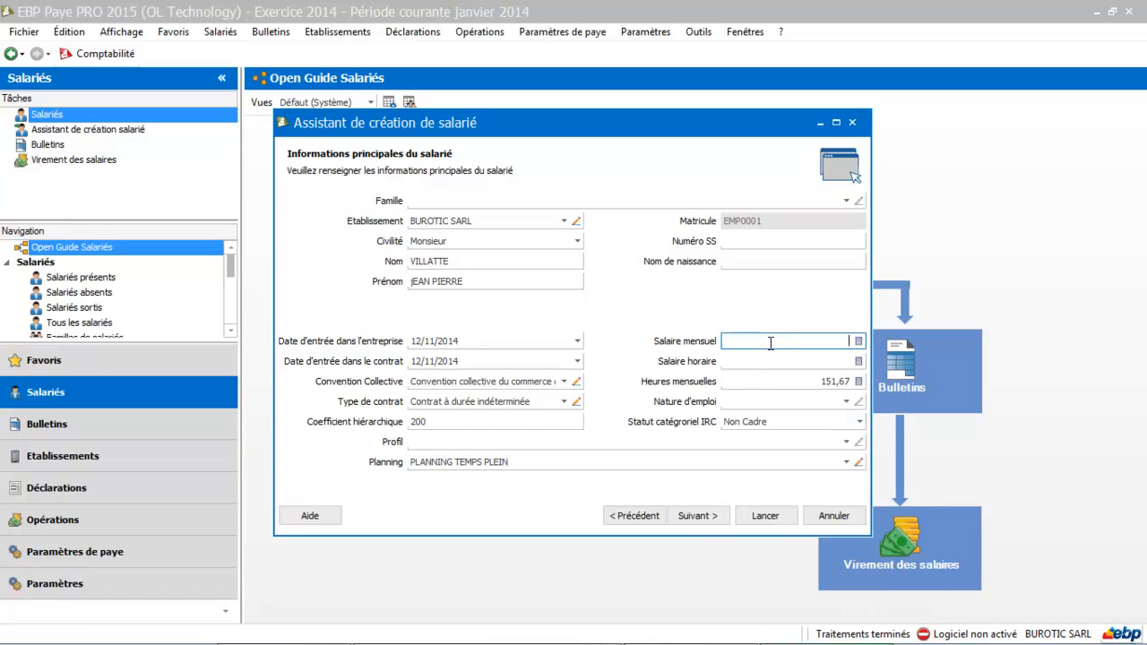
{"action": "type", "text": "2000"}
{"action": "left_click", "coordinate": [805, 362]}
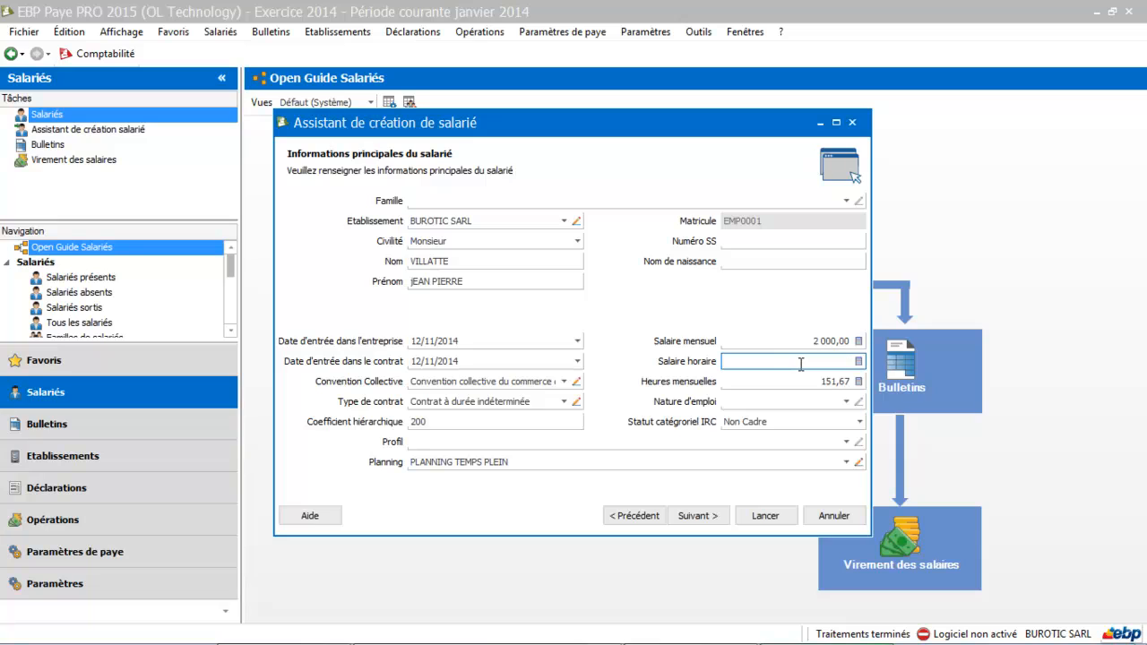
Step: Assign the Mensuel Non Cadre profile to the employee
{"action": "left_click", "coordinate": [847, 442]}
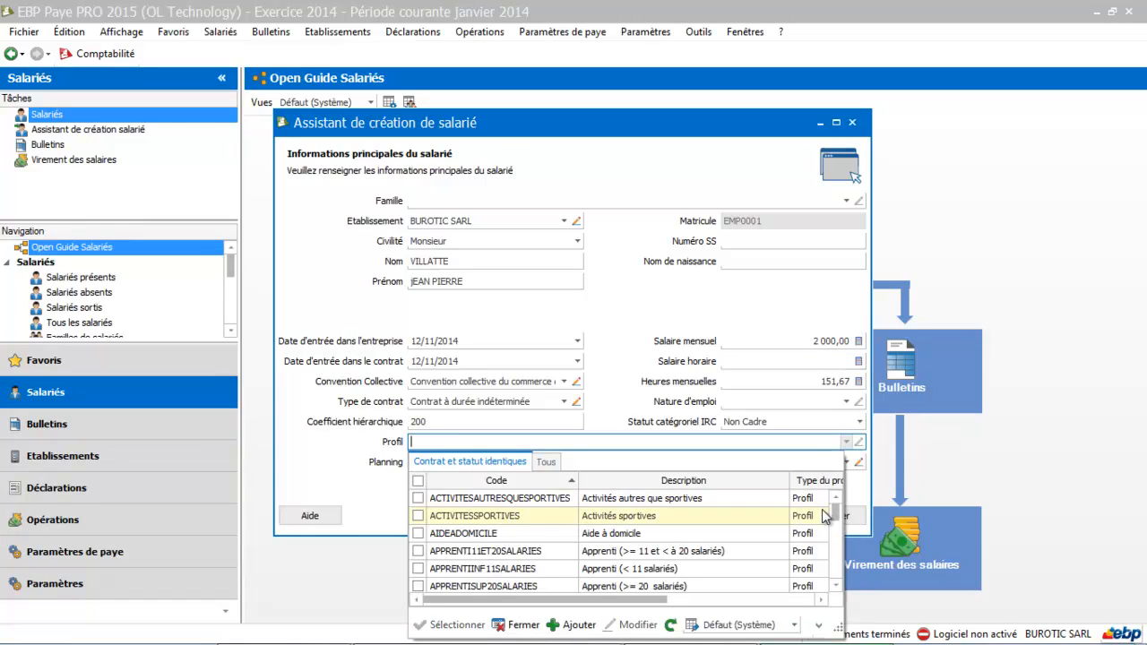
{"action": "left_click", "coordinate": [835, 590]}
{"action": "left_click", "coordinate": [835, 587]}
{"action": "left_click", "coordinate": [836, 588]}
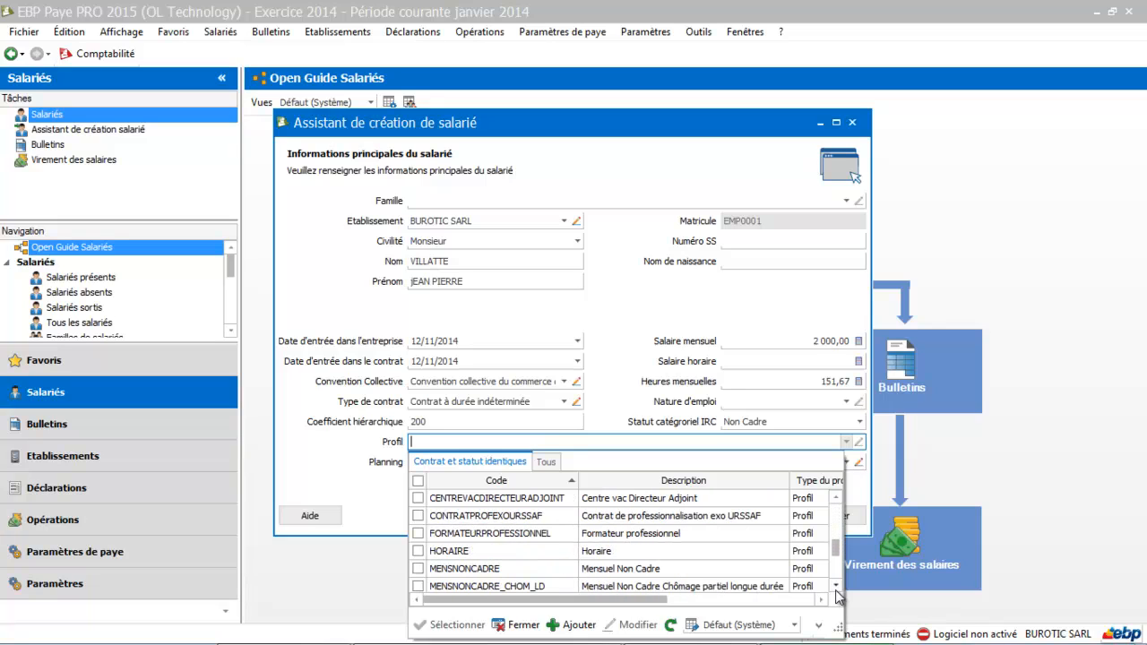
{"action": "left_click", "coordinate": [650, 550]}
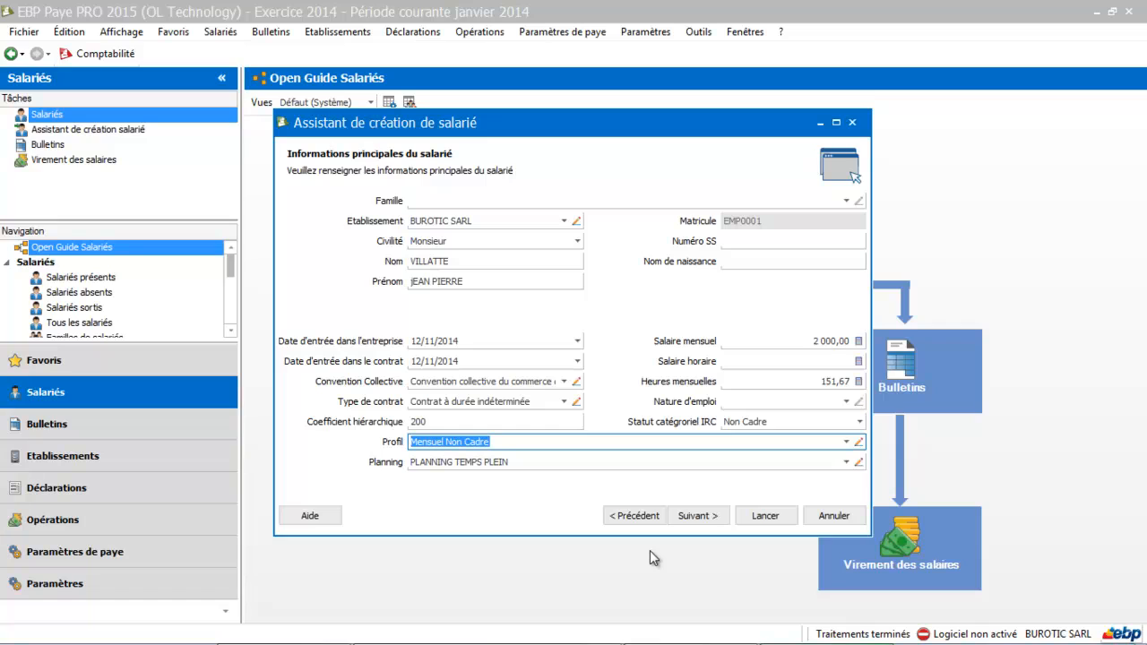
Step: Set the employee's Famille to Salarié Non Cadre / CDI / Temps plein and proceed to the civil status and contact details page
{"action": "left_click", "coordinate": [847, 202]}
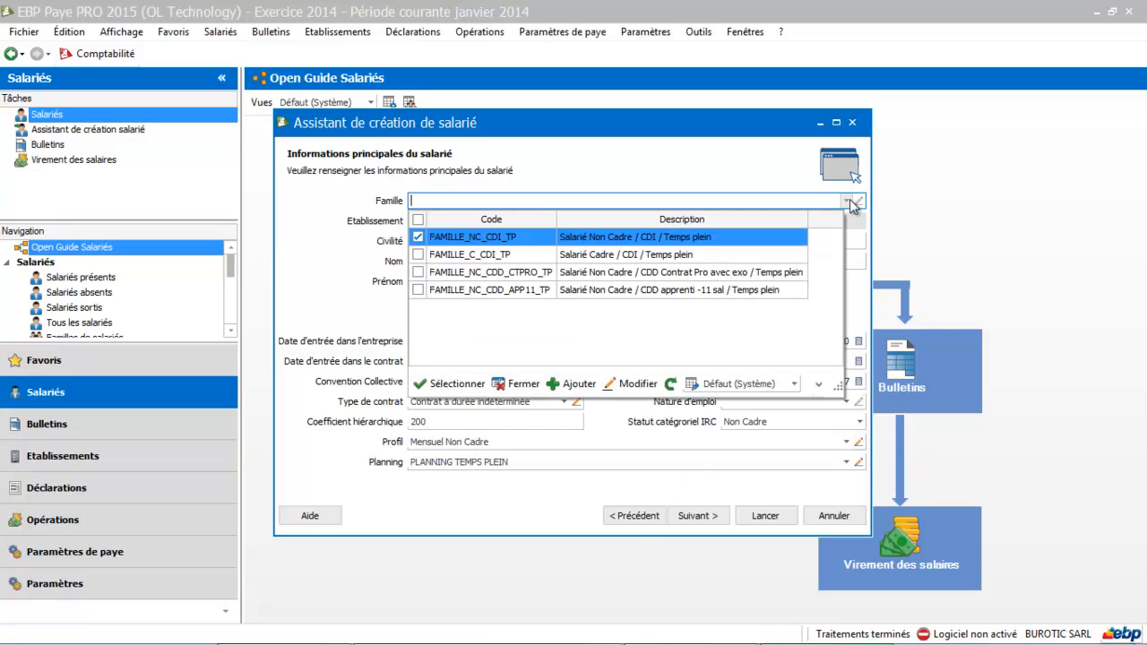
{"action": "left_click", "coordinate": [595, 236]}
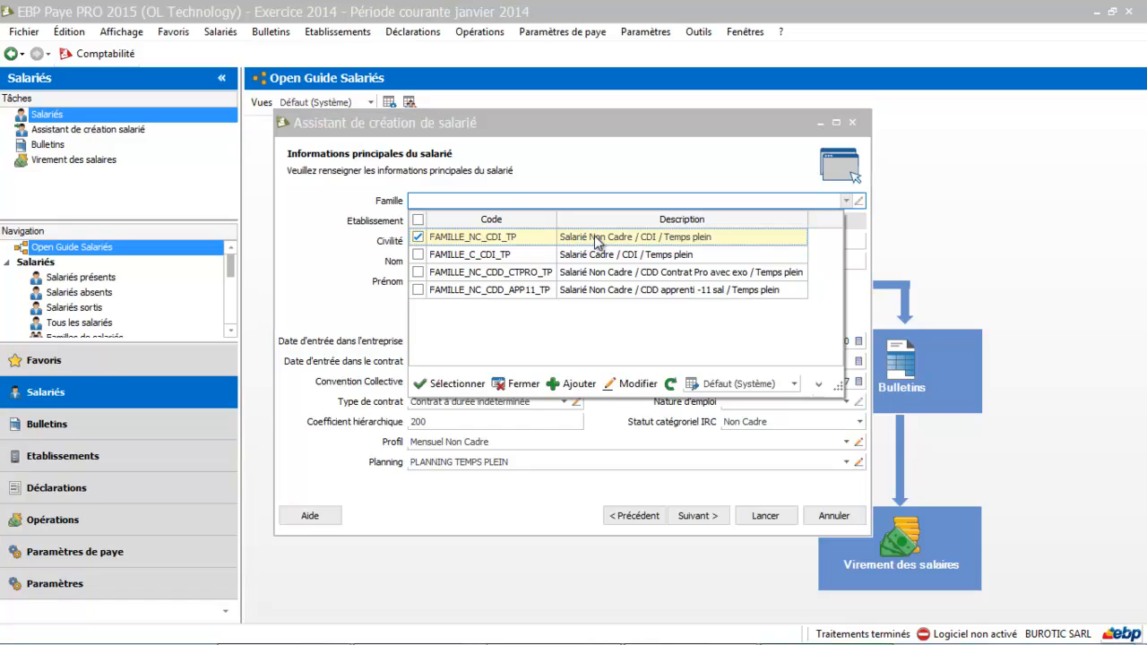
{"action": "left_click", "coordinate": [595, 239]}
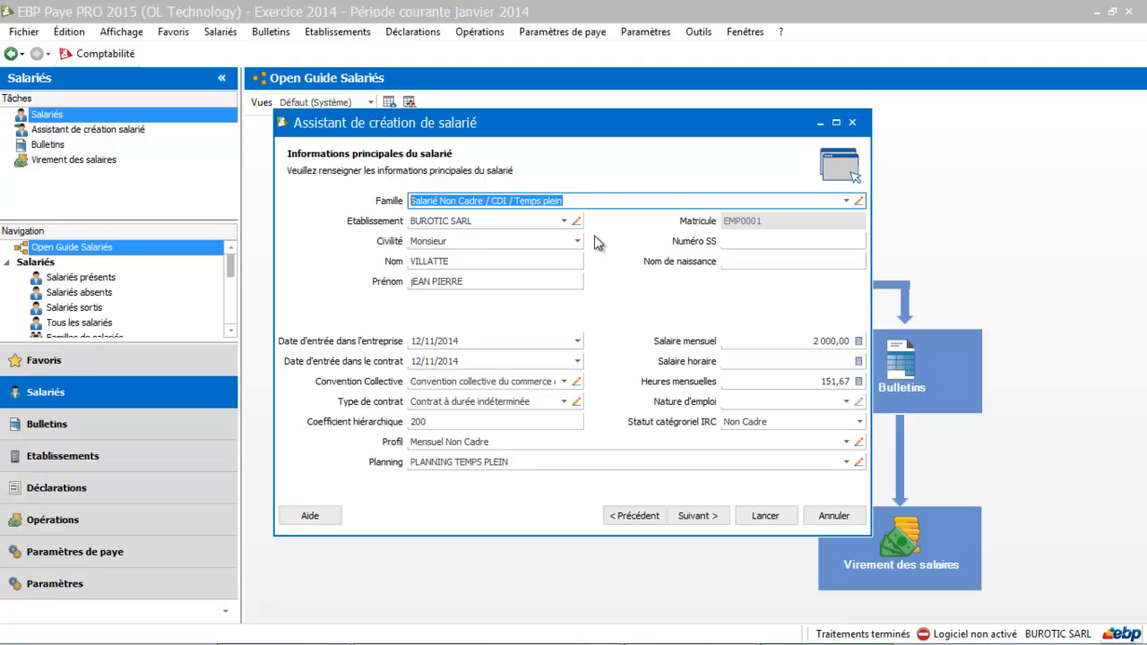
{"action": "left_click", "coordinate": [732, 241]}
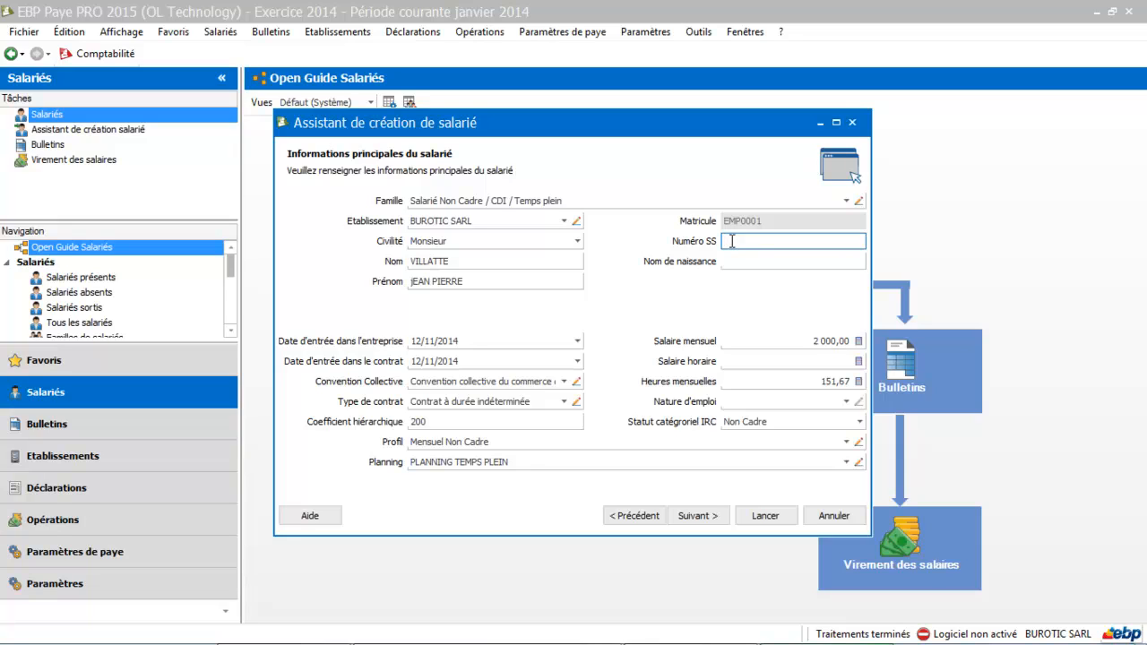
{"action": "left_click", "coordinate": [696, 516]}
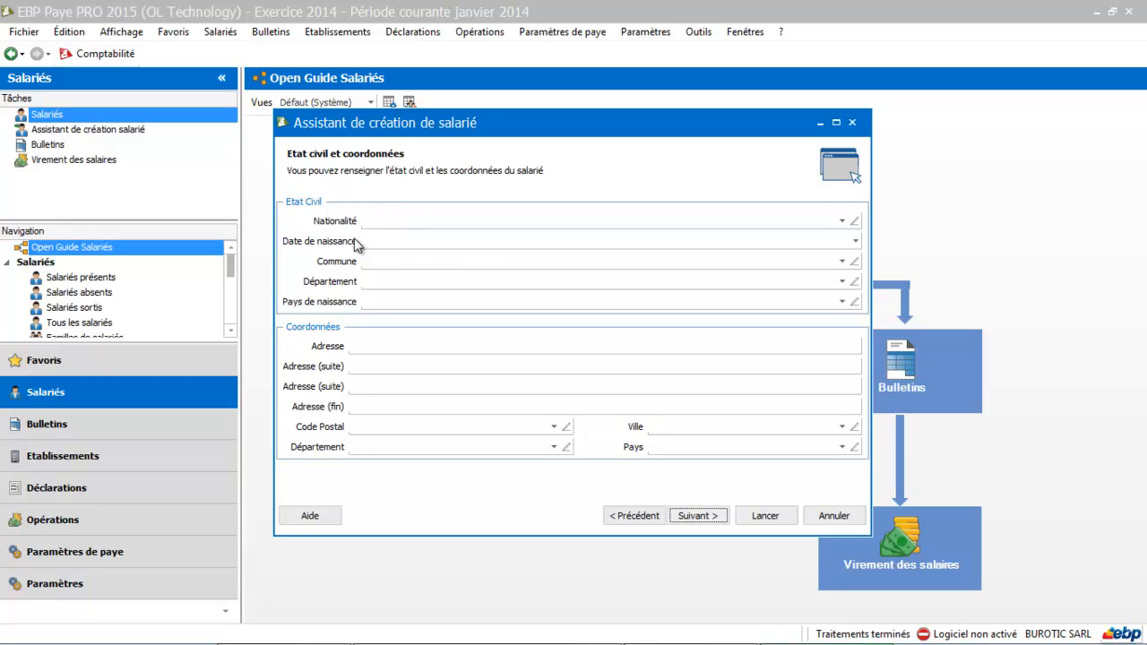
Step: Fill in the employee's street address in the contact details
{"action": "left_click", "coordinate": [388, 347]}
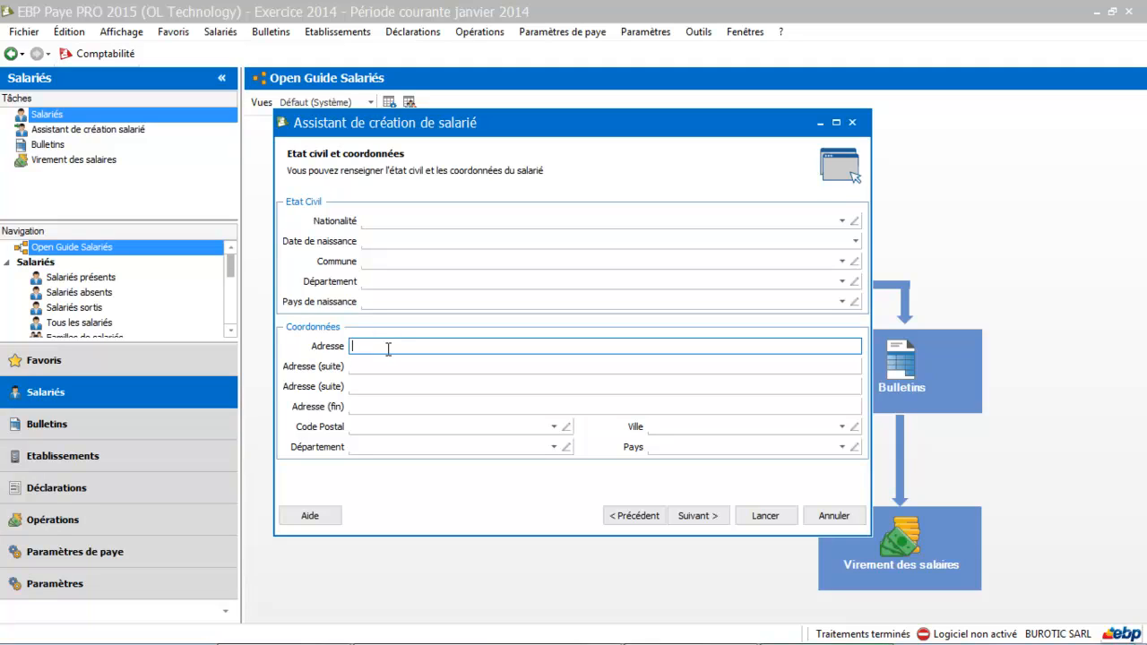
{"action": "key", "text": "Tab"}
Step: Fill in the employee's postal code and run the assistant to create the employee record
{"action": "key", "text": "Tab"}
{"action": "key", "text": "Tab"}
{"action": "key", "text": "Tab"}
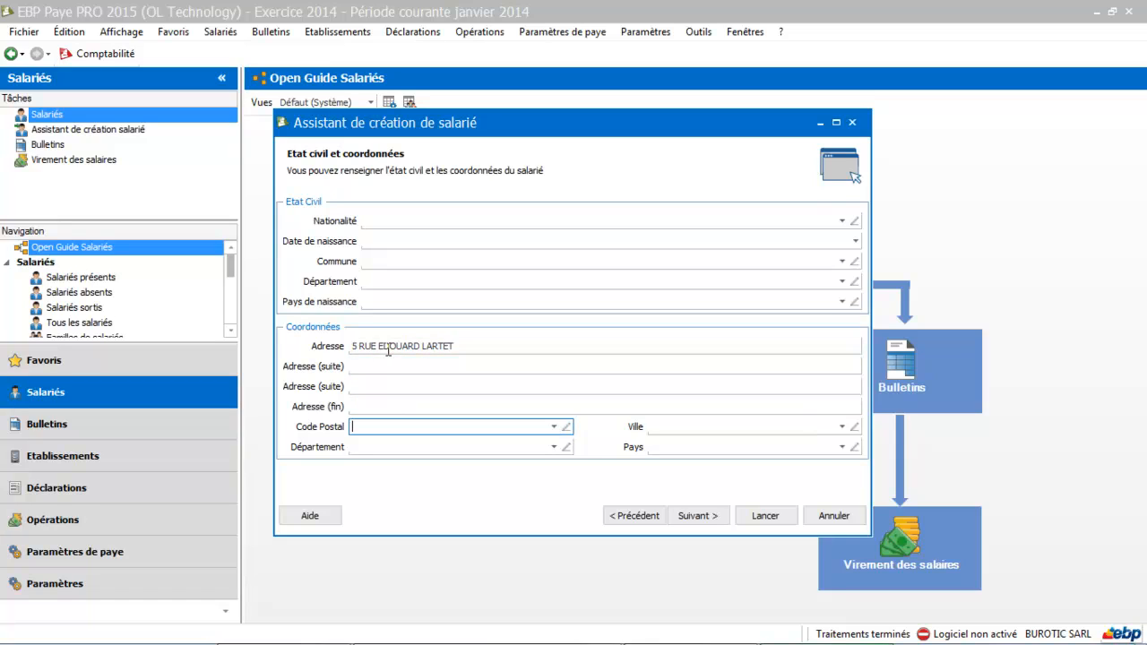
{"action": "type", "text": "31000"}
{"action": "key", "text": "Tab"}
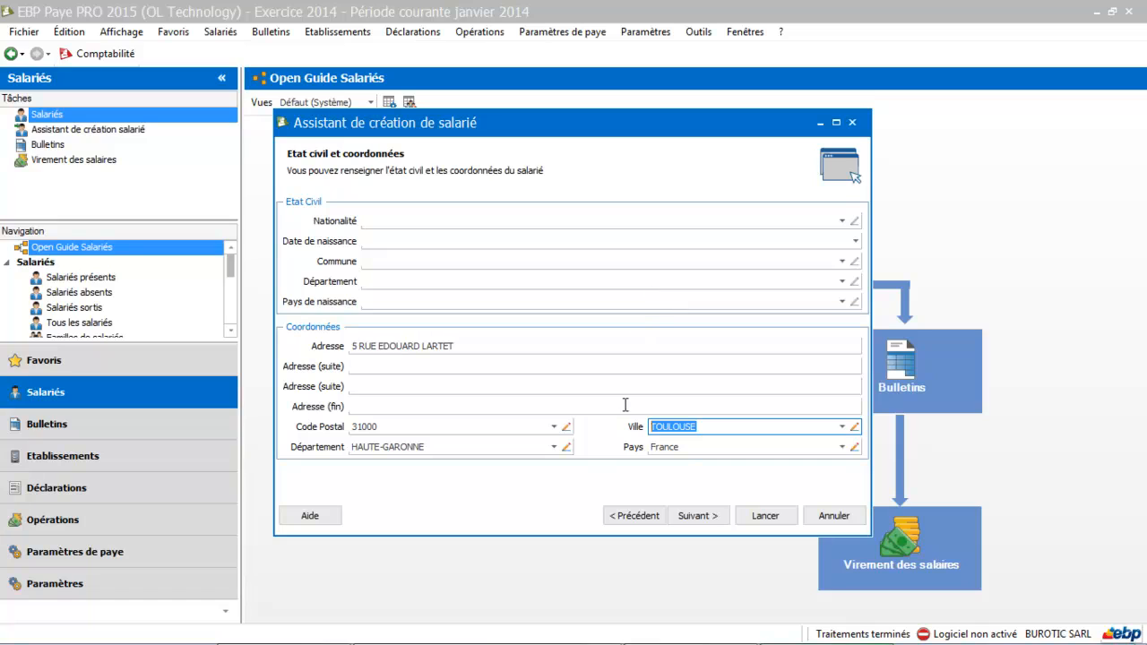
{"action": "left_click", "coordinate": [698, 518]}
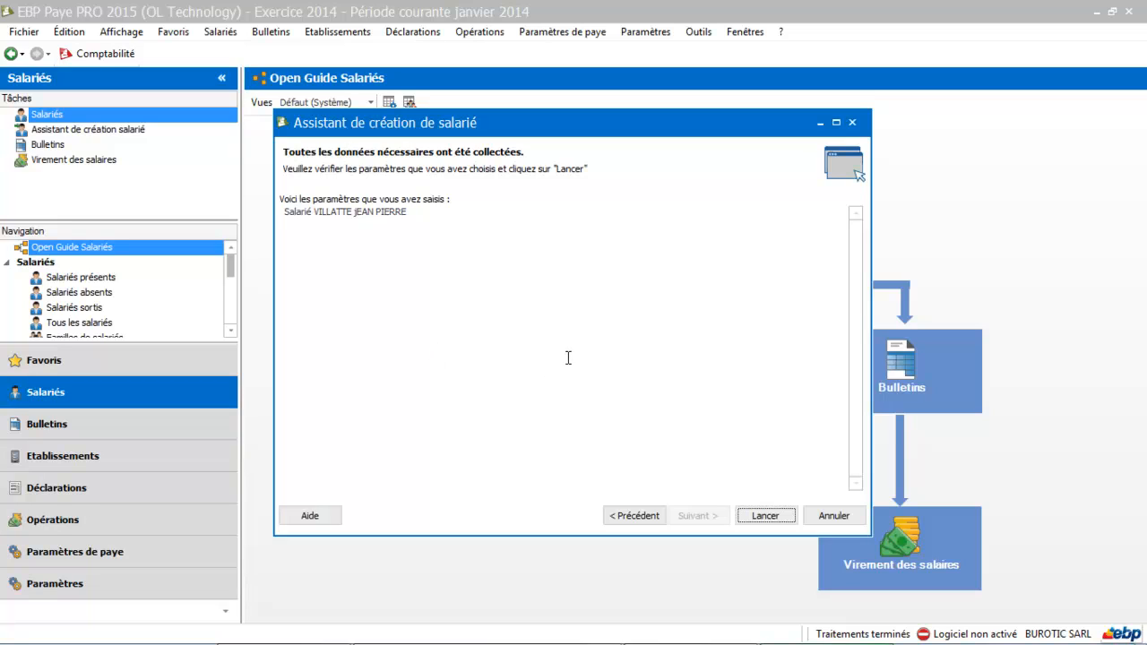
{"action": "left_click", "coordinate": [762, 516]}
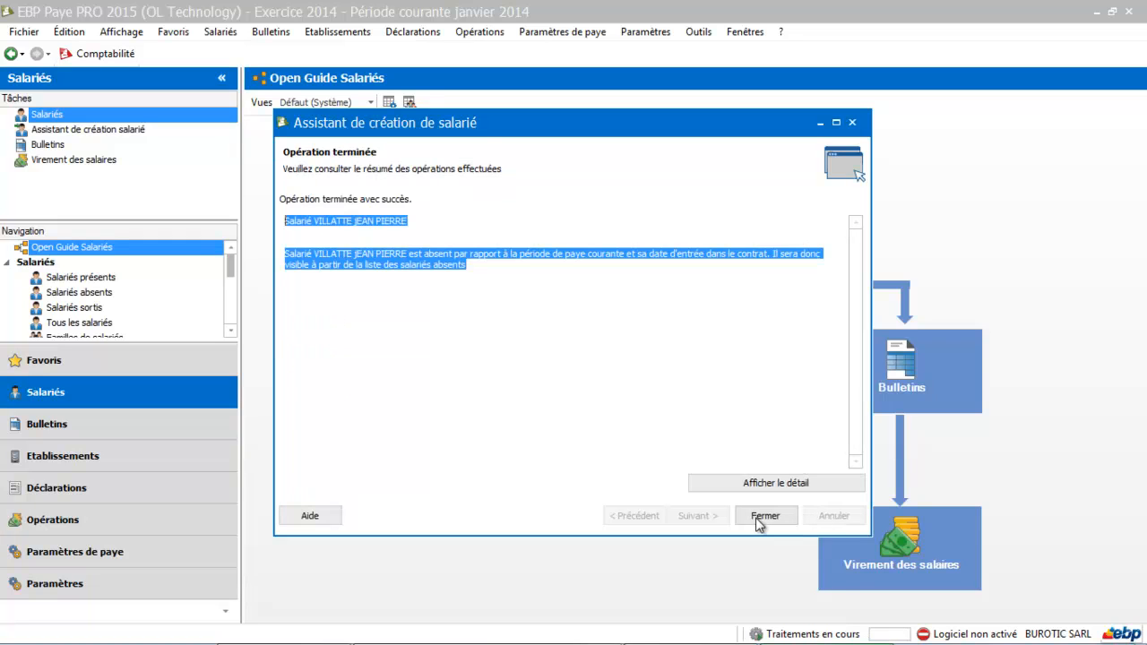
Step: Close the creation assistant and open the new employee's record from the list of all employees
{"action": "left_click", "coordinate": [757, 519]}
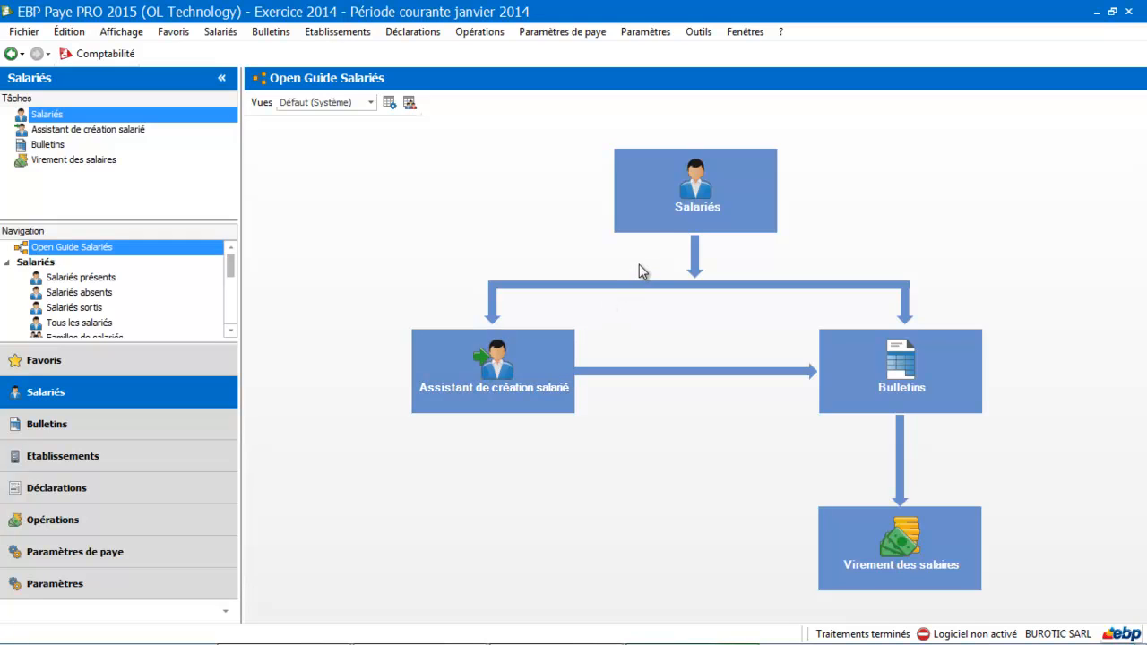
{"action": "left_click", "coordinate": [667, 213]}
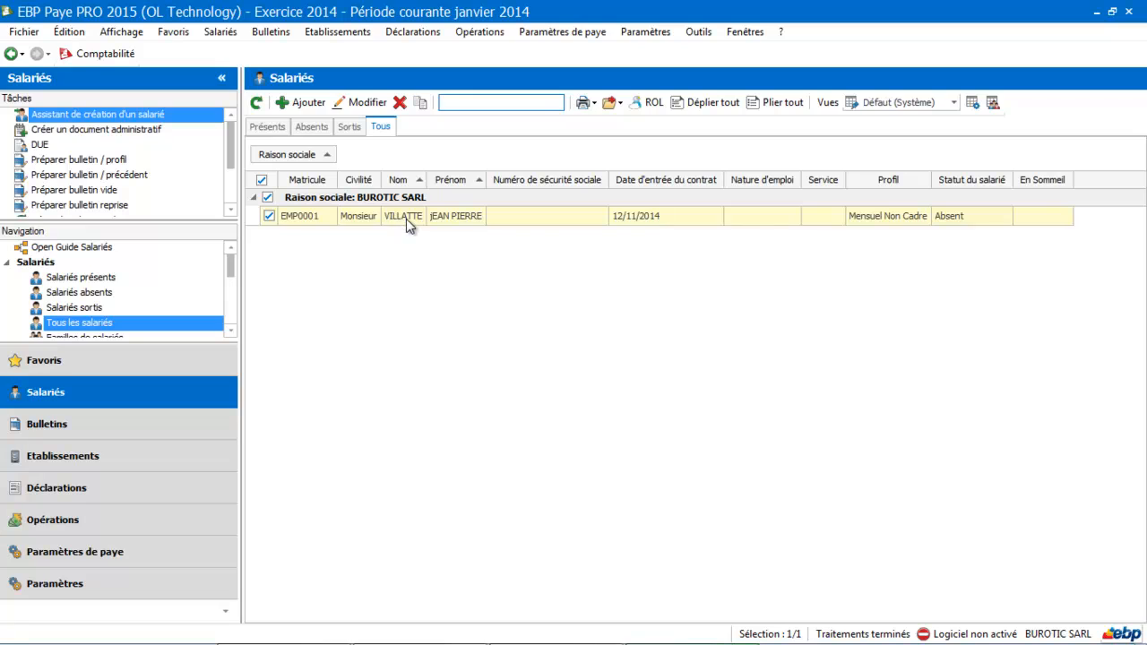
{"action": "left_click", "coordinate": [406, 218]}
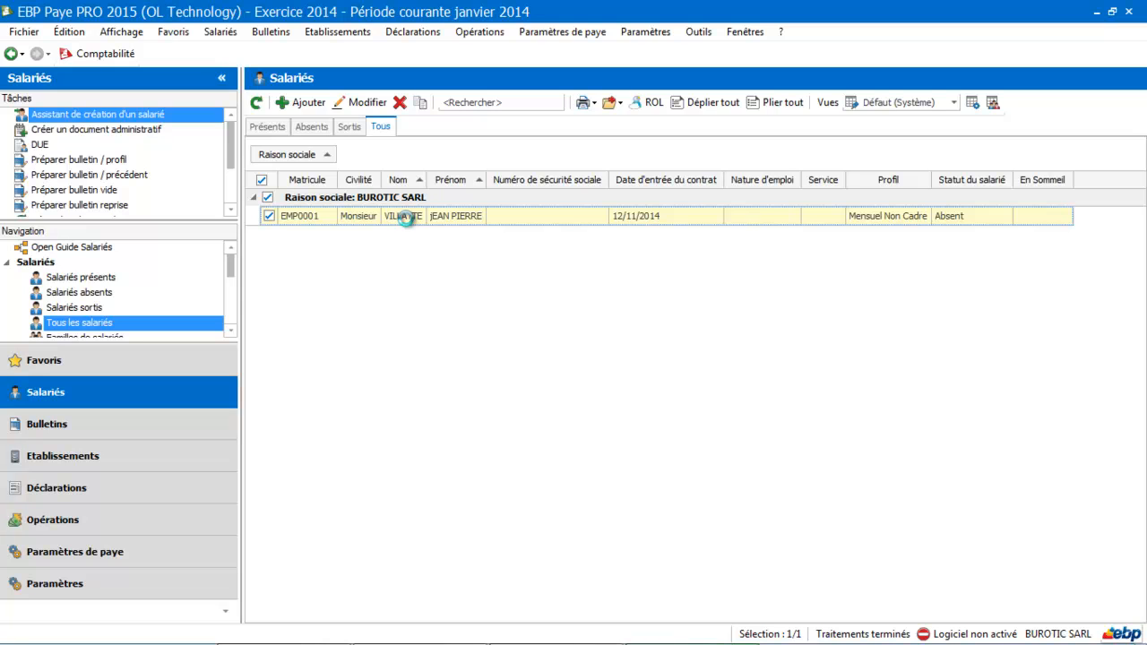
{"action": "double_click", "coordinate": [406, 218]}
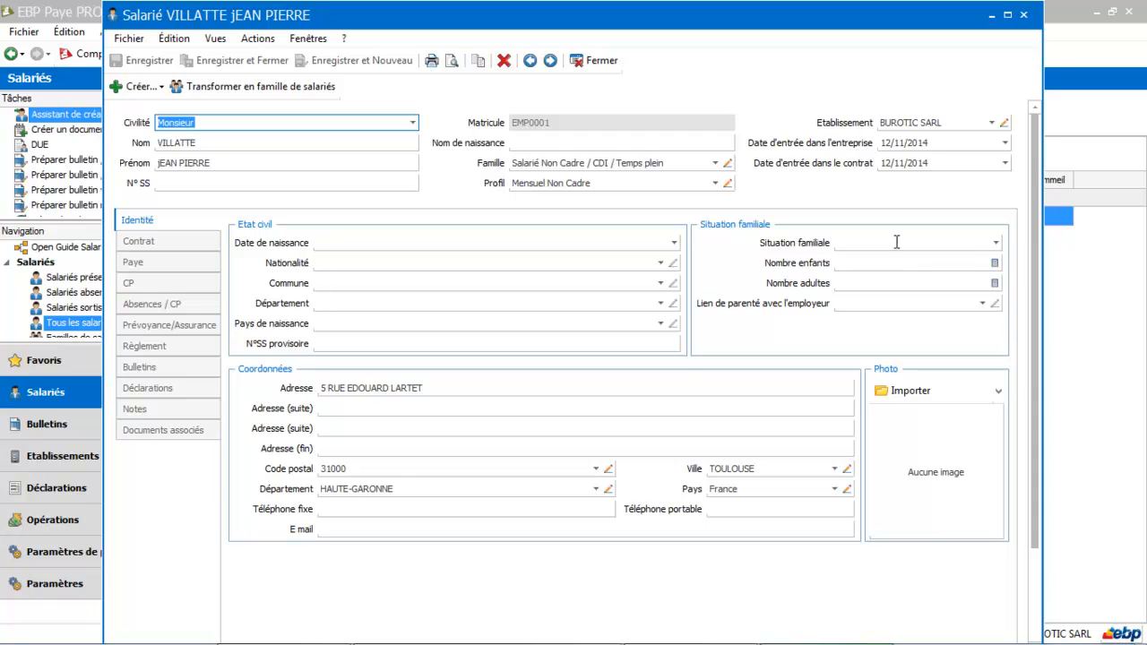
Step: Set the employee's Situation familiale to Célibataire in the identity details
{"action": "left_click", "coordinate": [996, 242]}
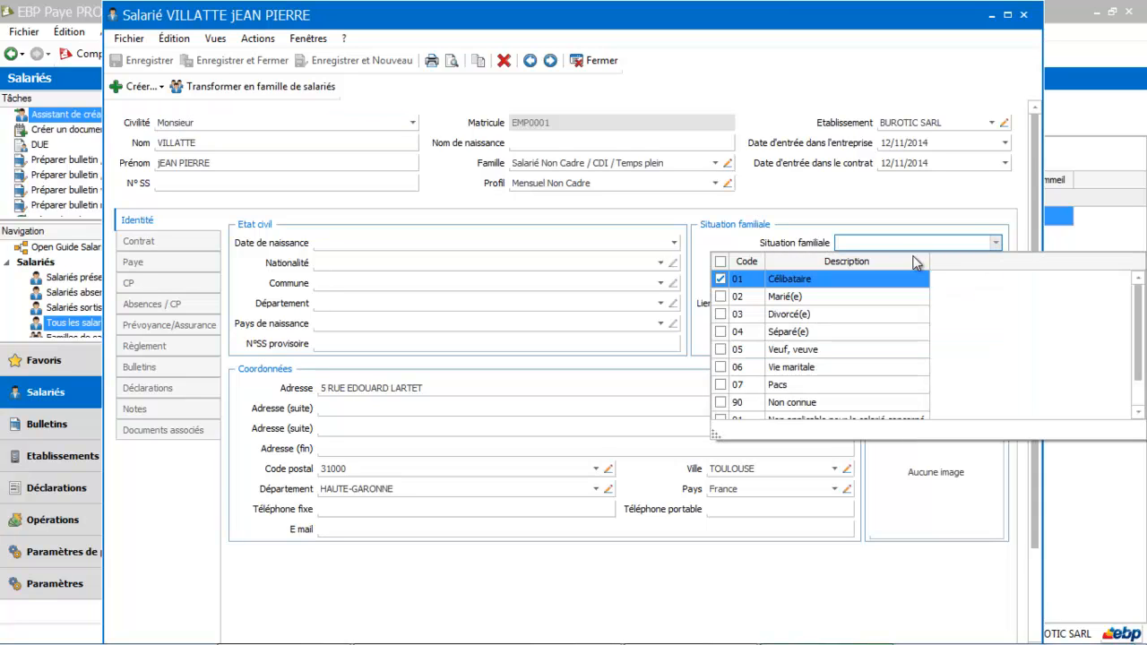
{"action": "left_click", "coordinate": [784, 279]}
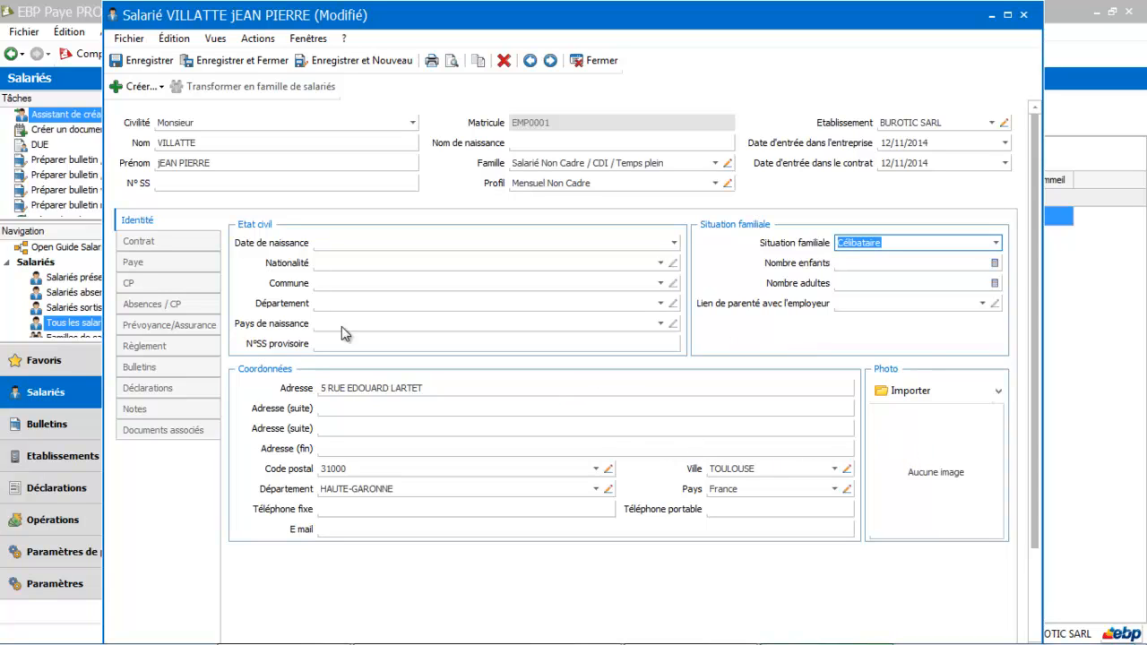
Step: Create a service with code compt and description Service Comptable, and assign it to the employee's contract
{"action": "left_click", "coordinate": [158, 243]}
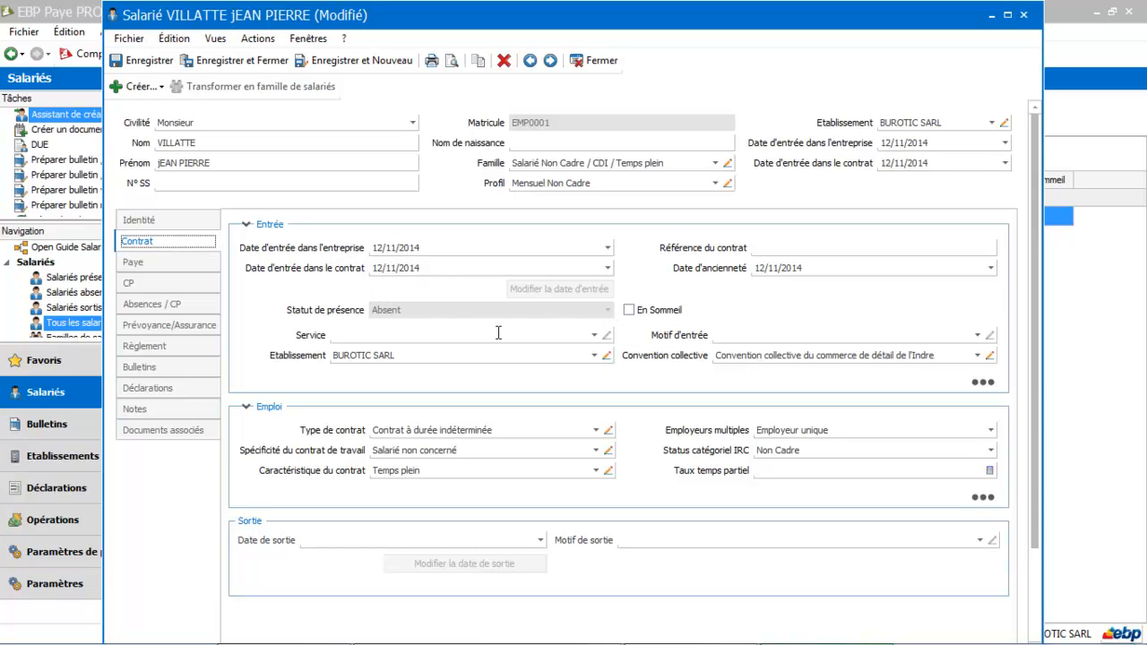
{"action": "left_click", "coordinate": [593, 333]}
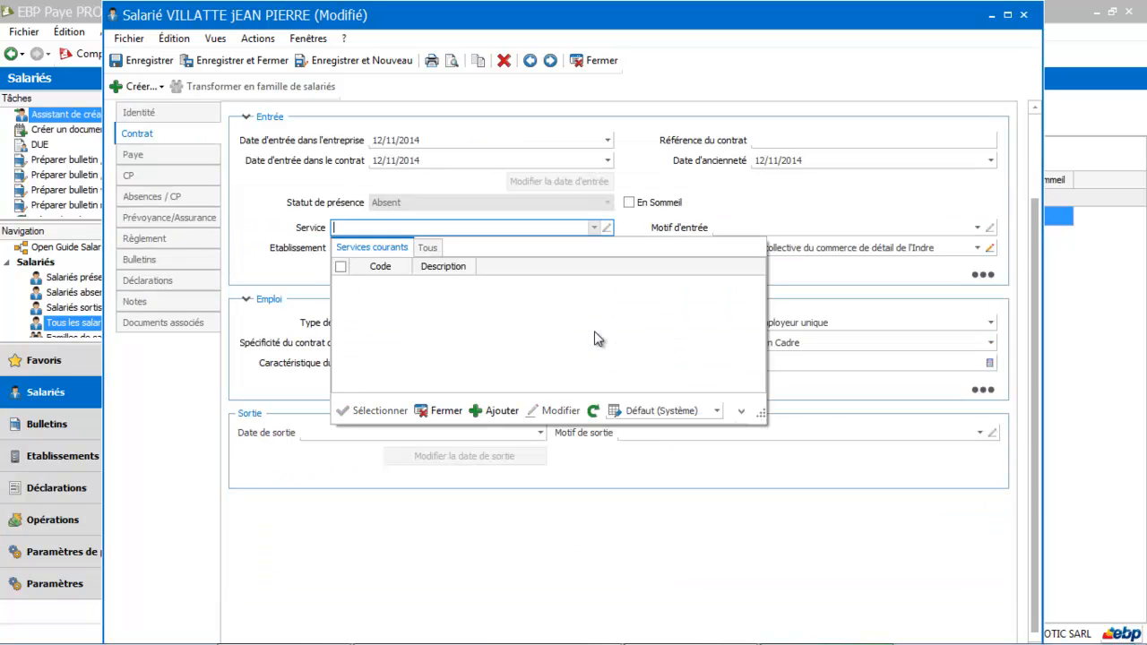
{"action": "left_click", "coordinate": [502, 411]}
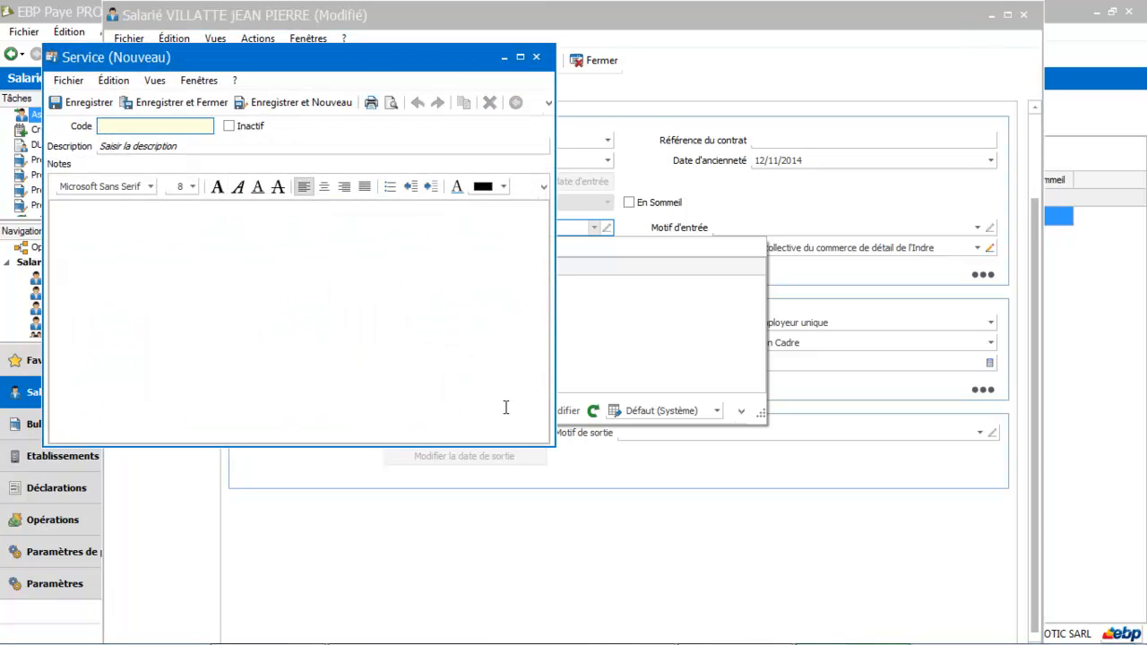
{"action": "type", "text": "compt"}
{"action": "left_click", "coordinate": [167, 147]}
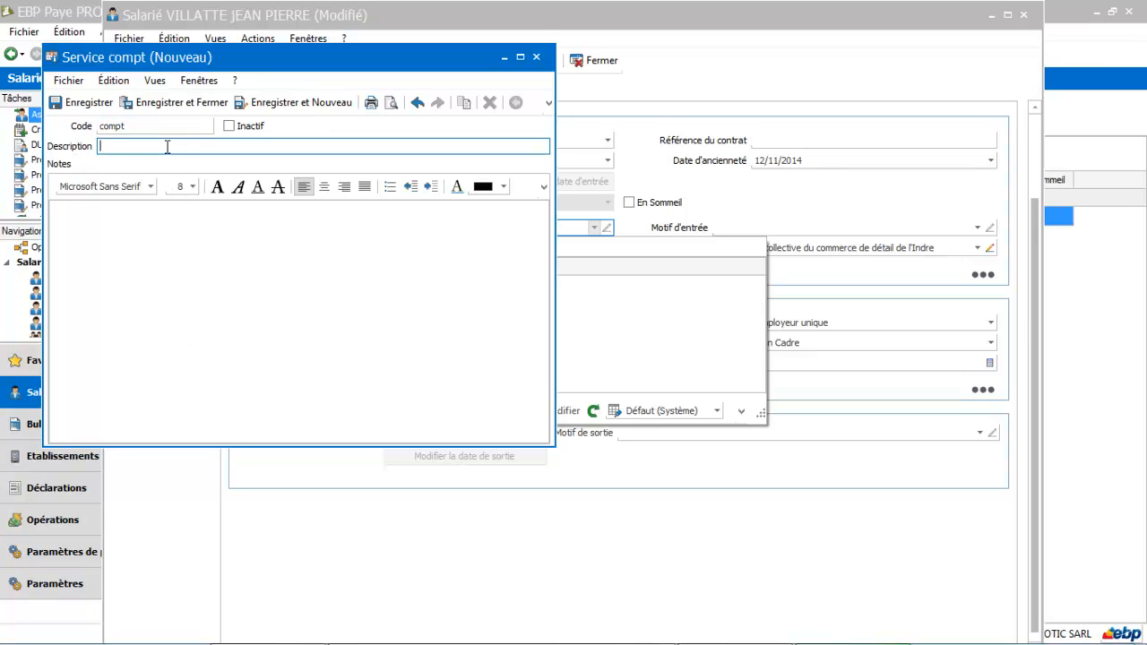
{"action": "type", "text": "Service Comptable"}
{"action": "left_click", "coordinate": [79, 103]}
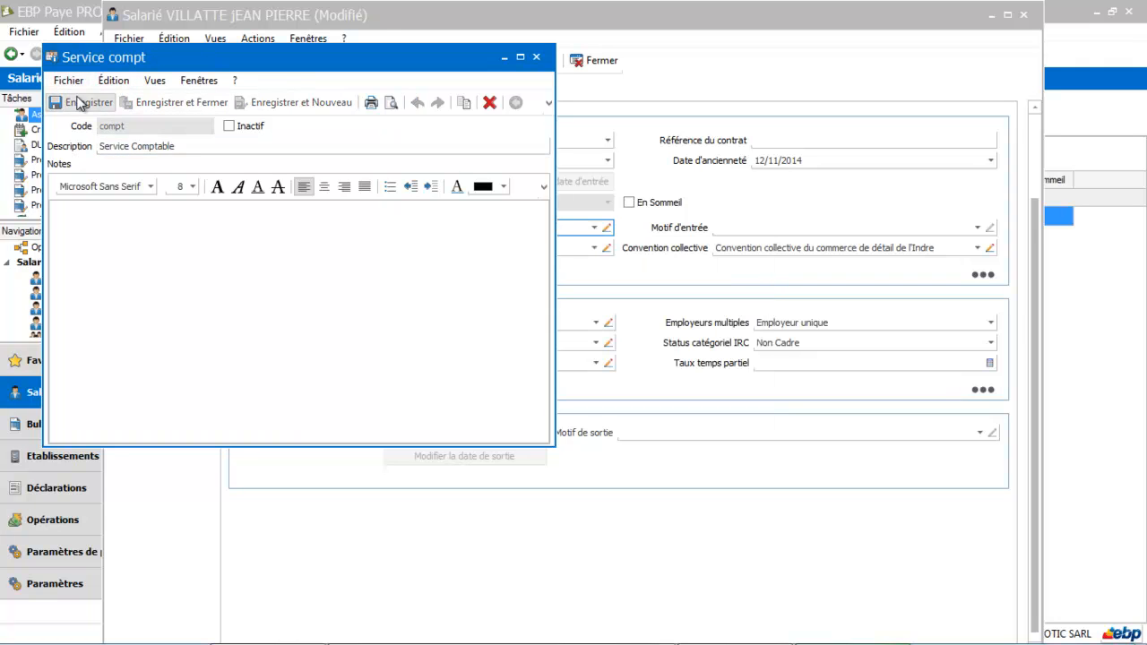
{"action": "left_click", "coordinate": [537, 57]}
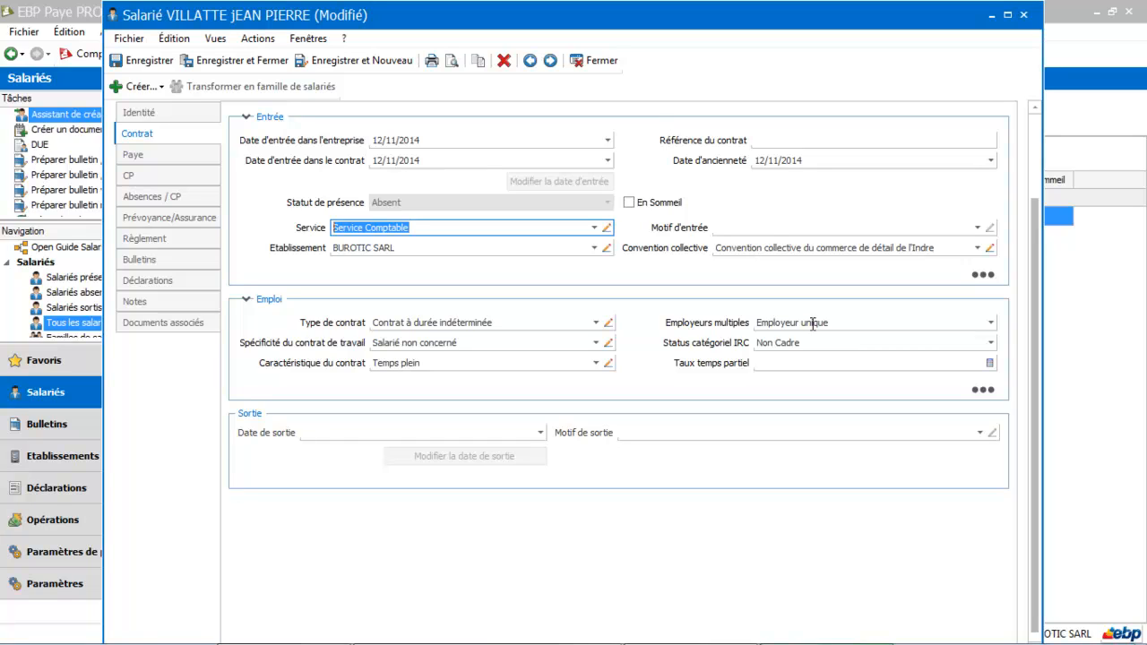
Step: Try the Employeurs multiples option in the contract's employment details and restore Employeur unique
{"action": "left_click", "coordinate": [990, 323]}
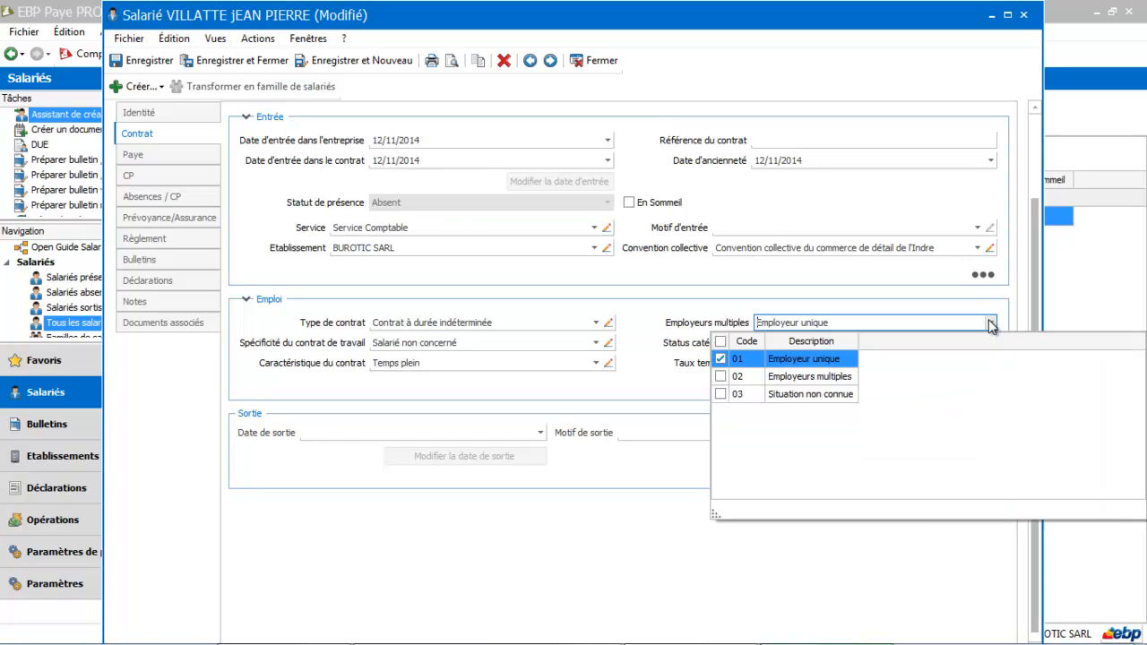
{"action": "left_click", "coordinate": [783, 383]}
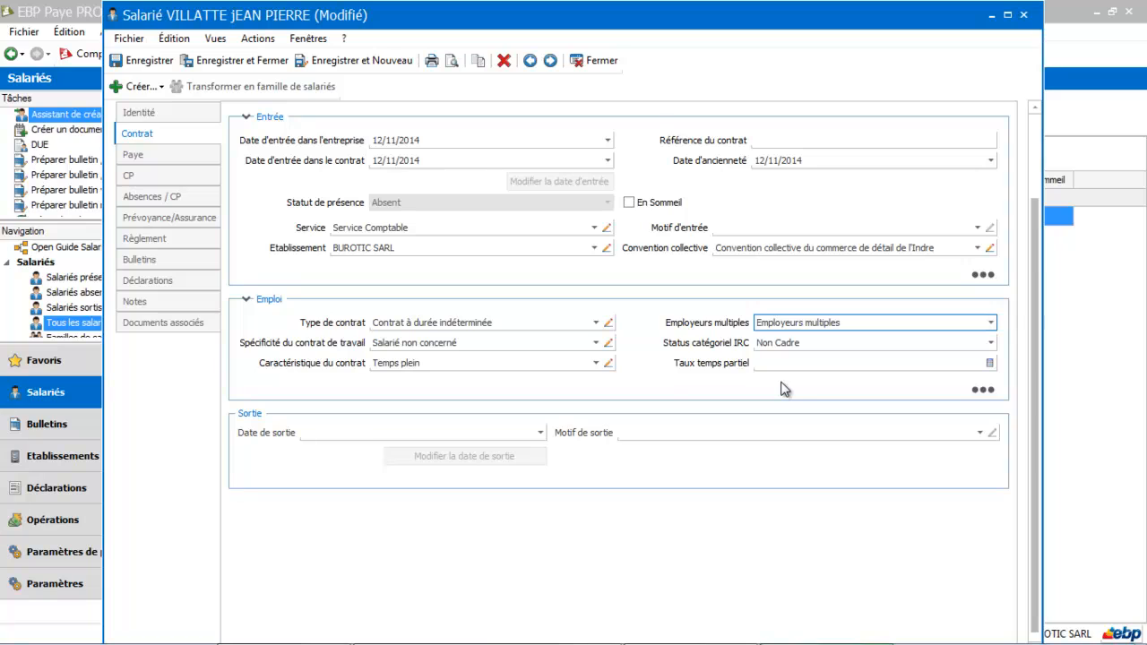
{"action": "double_click", "coordinate": [905, 320]}
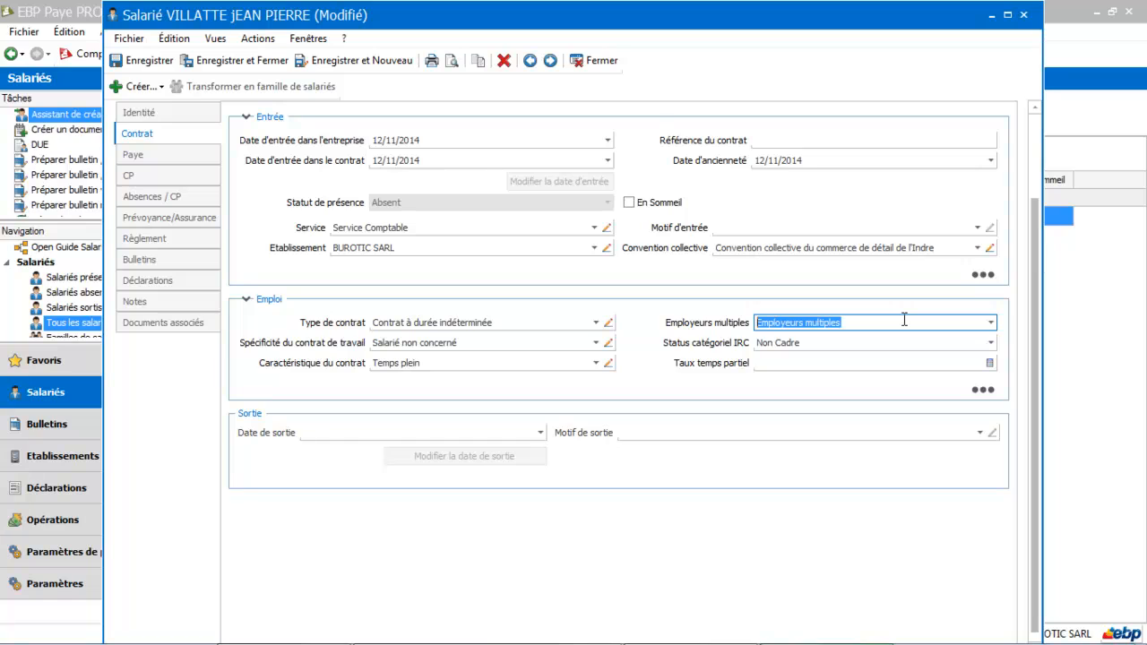
{"action": "left_click", "coordinate": [991, 322]}
{"action": "left_click", "coordinate": [846, 357]}
Step: Try Sans classement conventionnel in the pay details, disable it again and re-enter a Coefficient of 200
{"action": "left_click", "coordinate": [135, 157]}
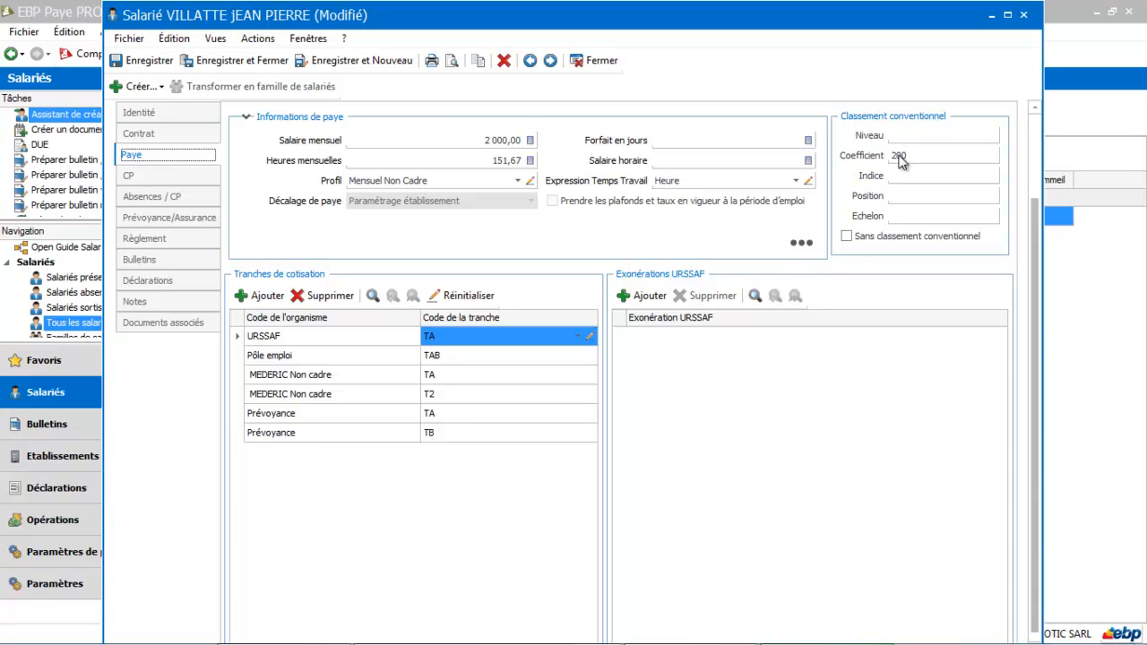
{"action": "left_click", "coordinate": [847, 236]}
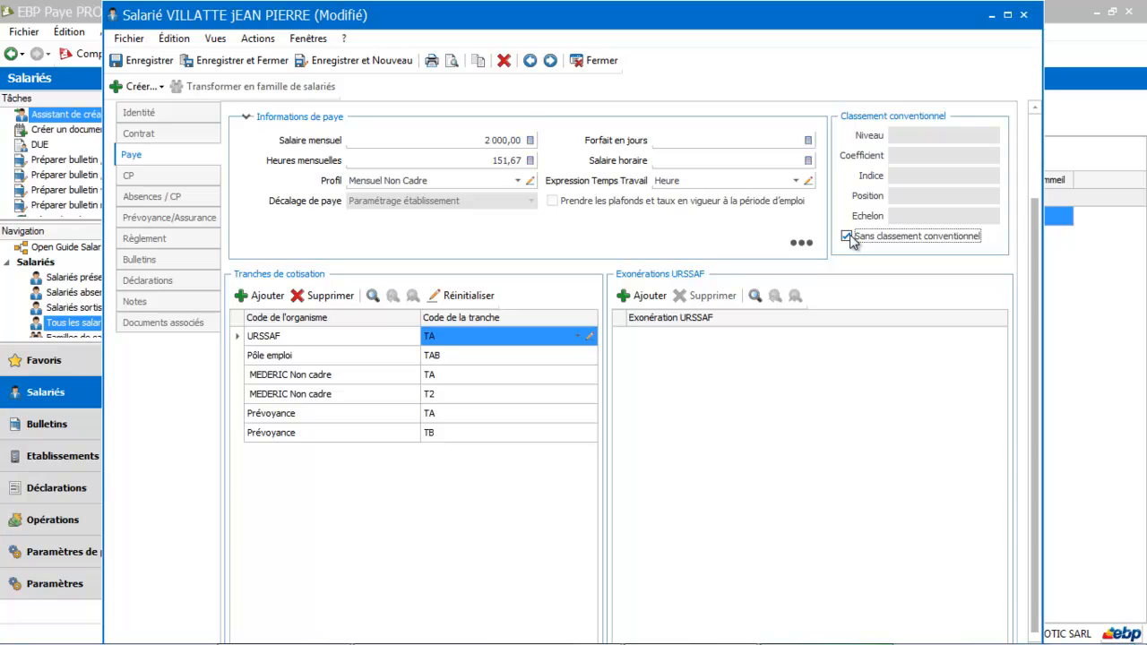
{"action": "left_click", "coordinate": [847, 237]}
{"action": "left_click", "coordinate": [904, 155]}
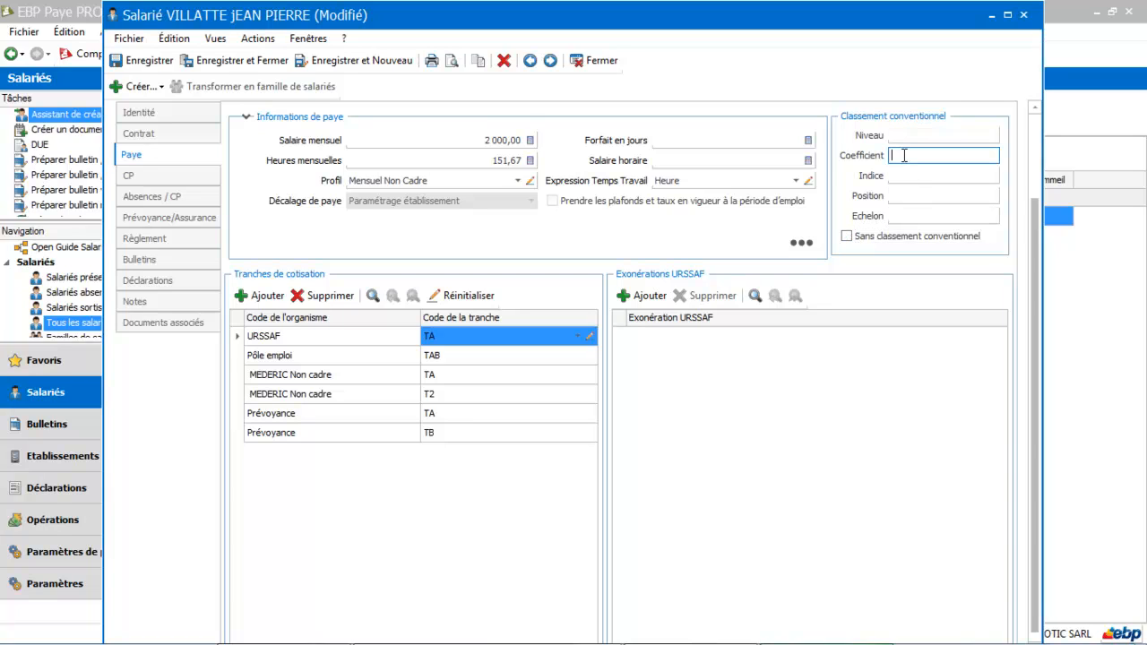
{"action": "type", "text": "200"}
{"action": "key", "text": "Tab"}
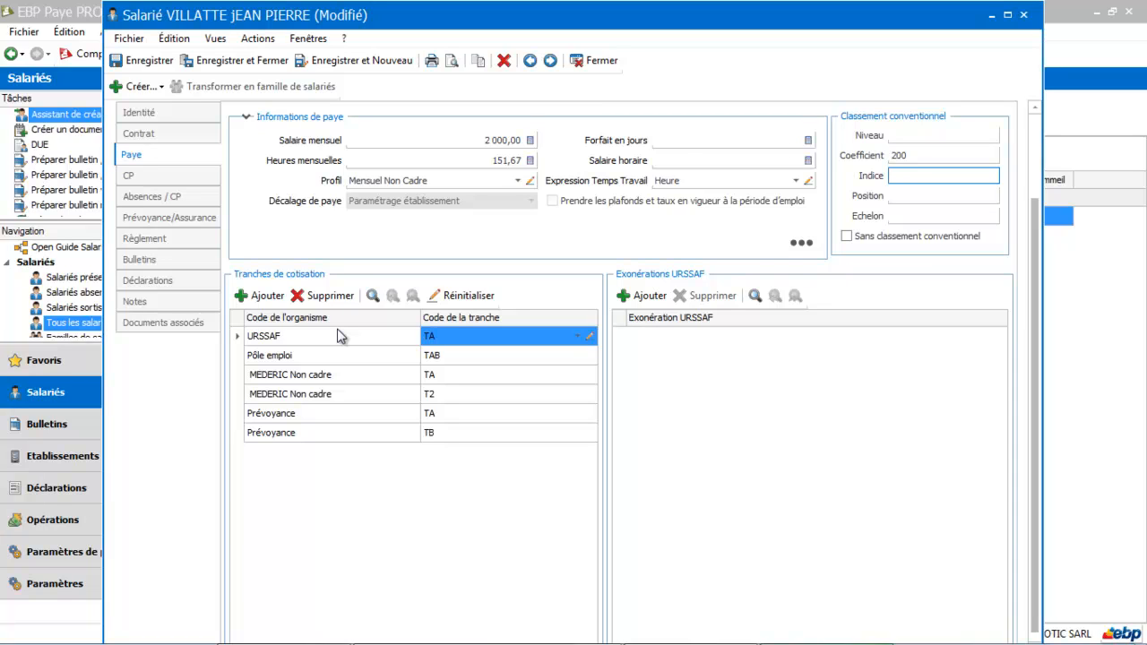
Step: Try the Autres mode for the employee's paid leave and restore Paramétrage établissement
{"action": "left_click", "coordinate": [162, 175]}
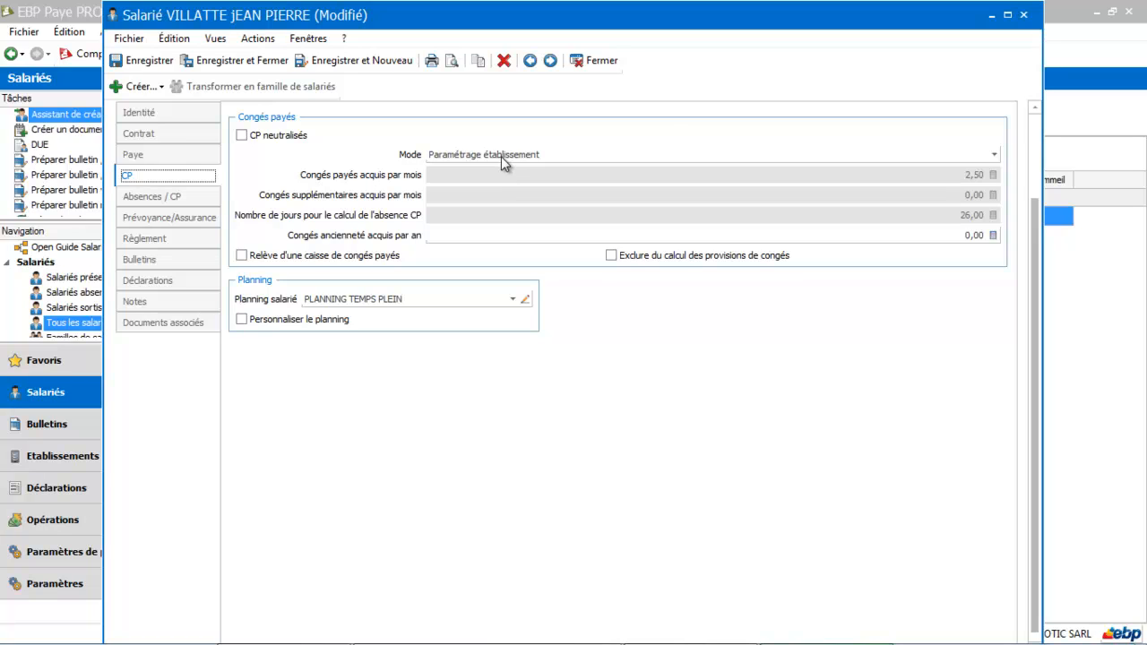
{"action": "left_click", "coordinate": [994, 156]}
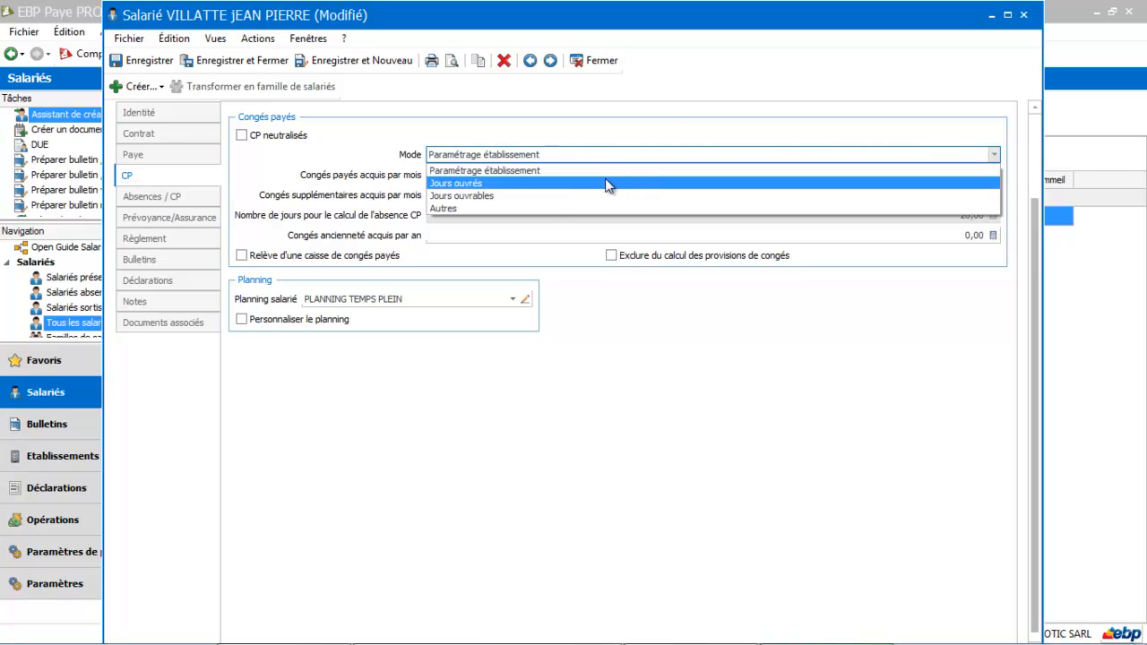
{"action": "left_click", "coordinate": [551, 208]}
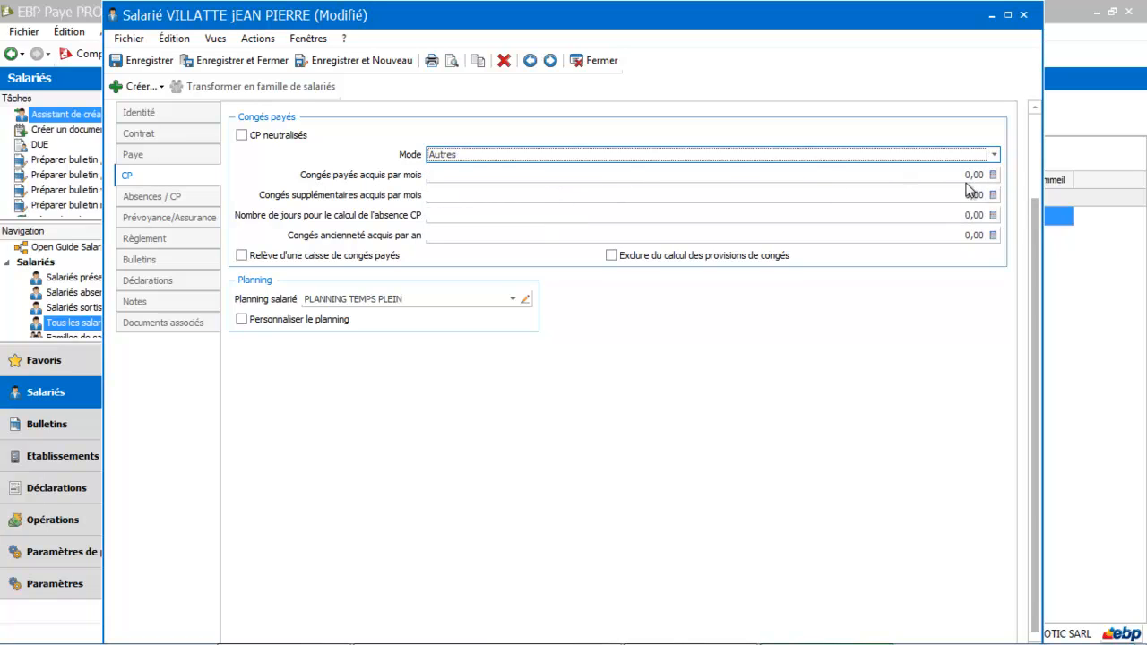
{"action": "left_click", "coordinate": [992, 153]}
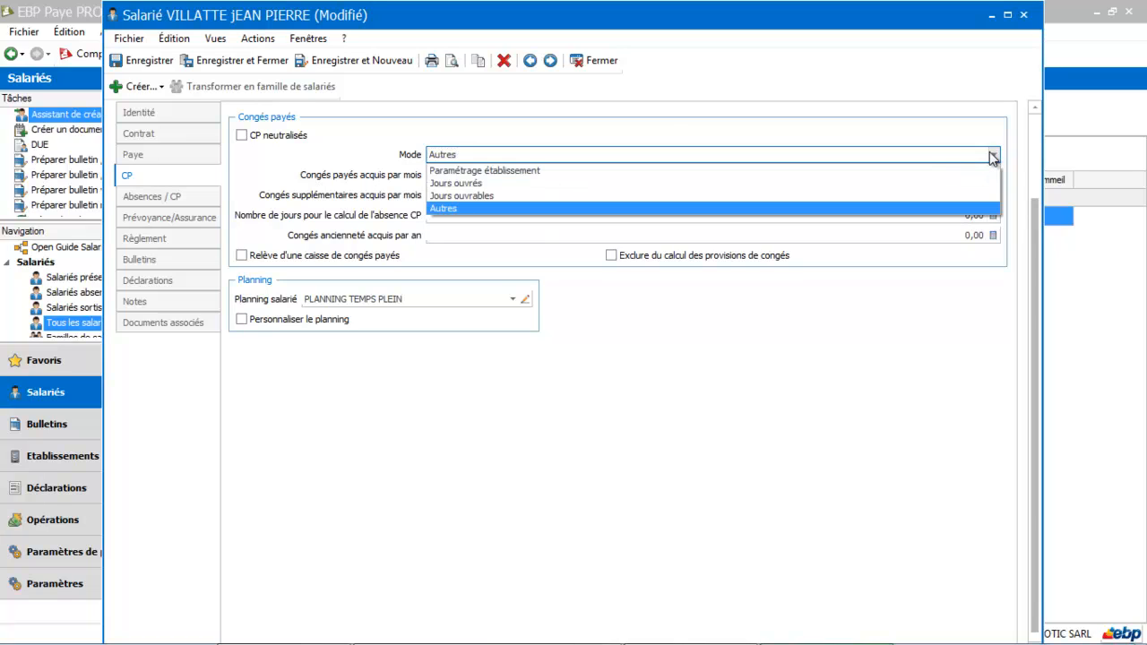
{"action": "left_click", "coordinate": [879, 175]}
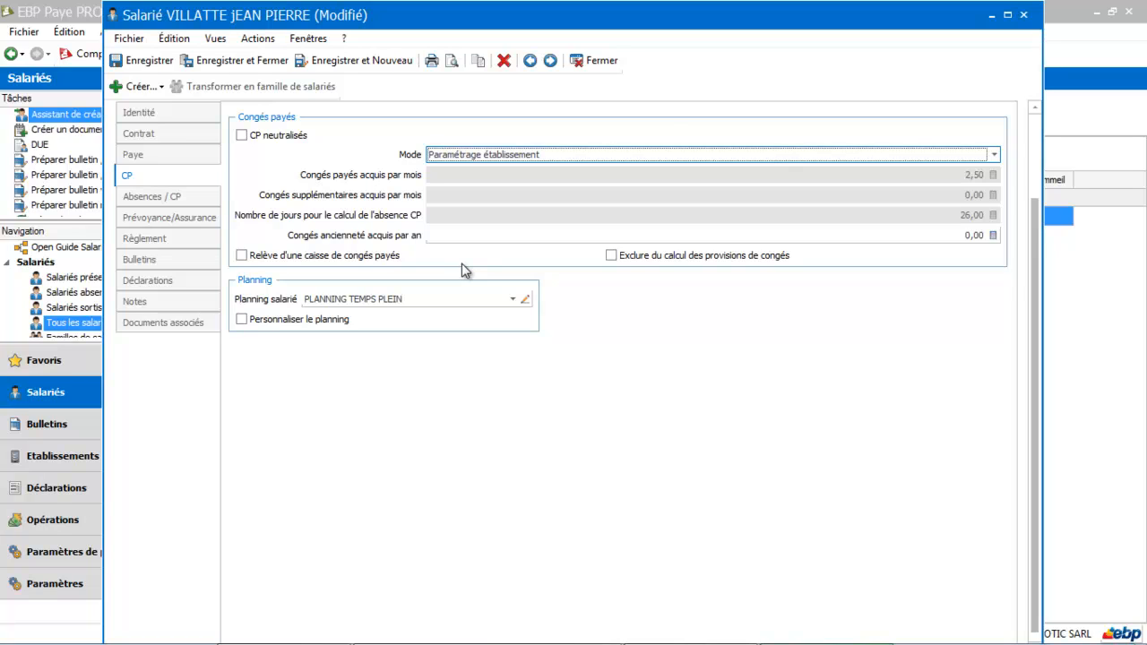
Step: Examine the employee's absence calendar, the available absence types, the counters and the items that can be created from the record
{"action": "left_click", "coordinate": [165, 199]}
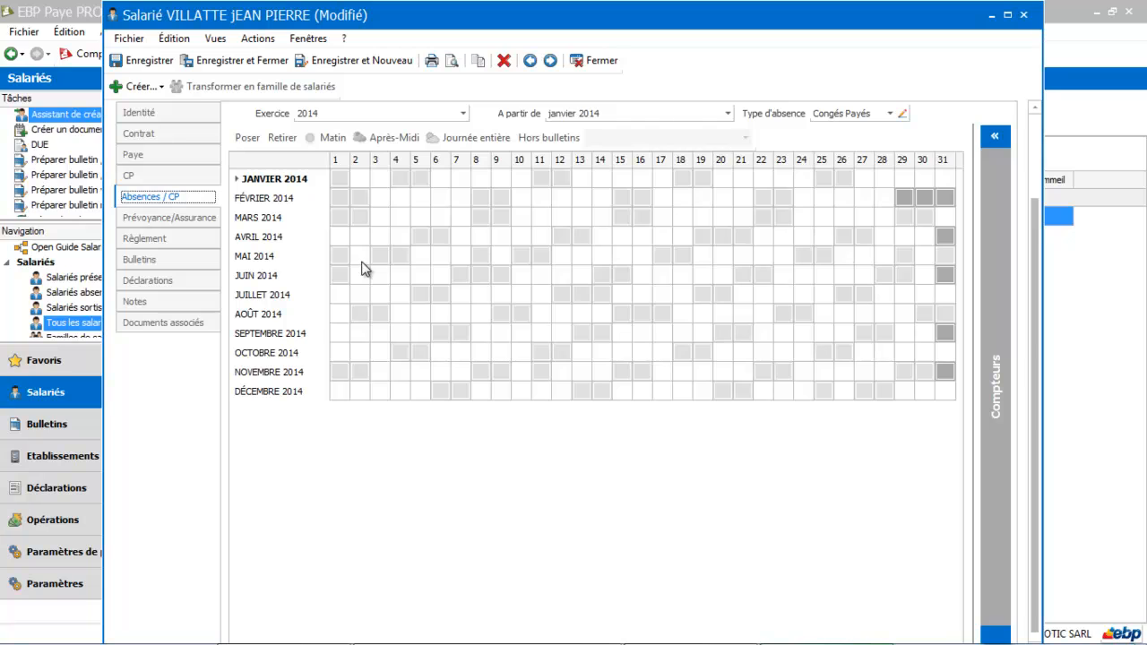
{"action": "left_click", "coordinate": [890, 113]}
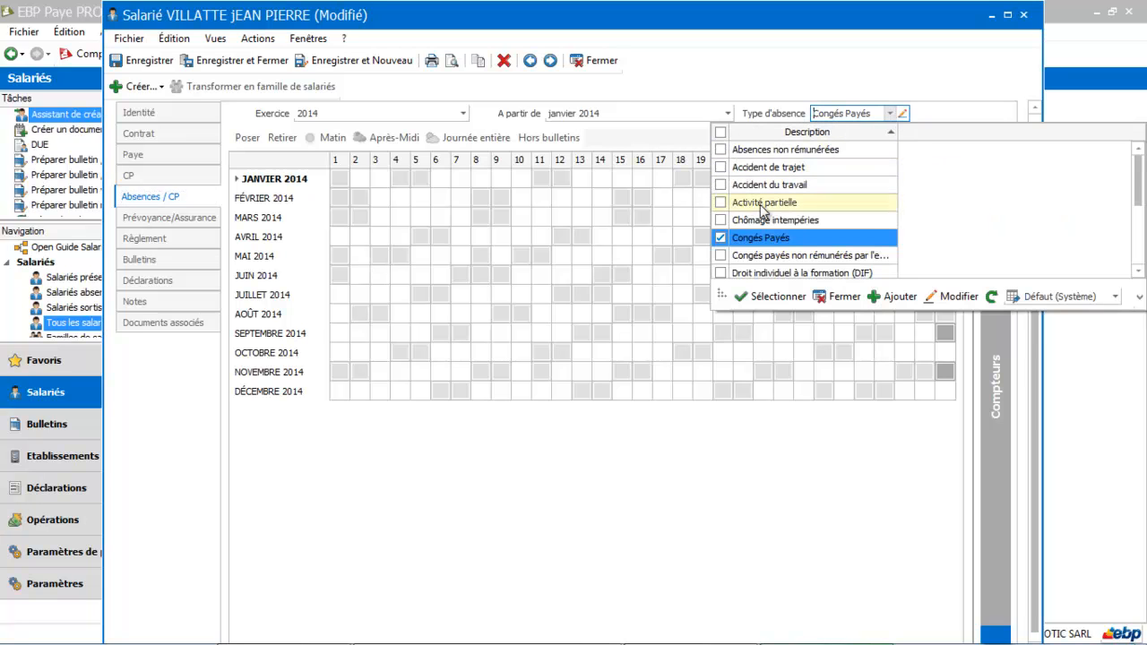
{"action": "left_click", "coordinate": [759, 239]}
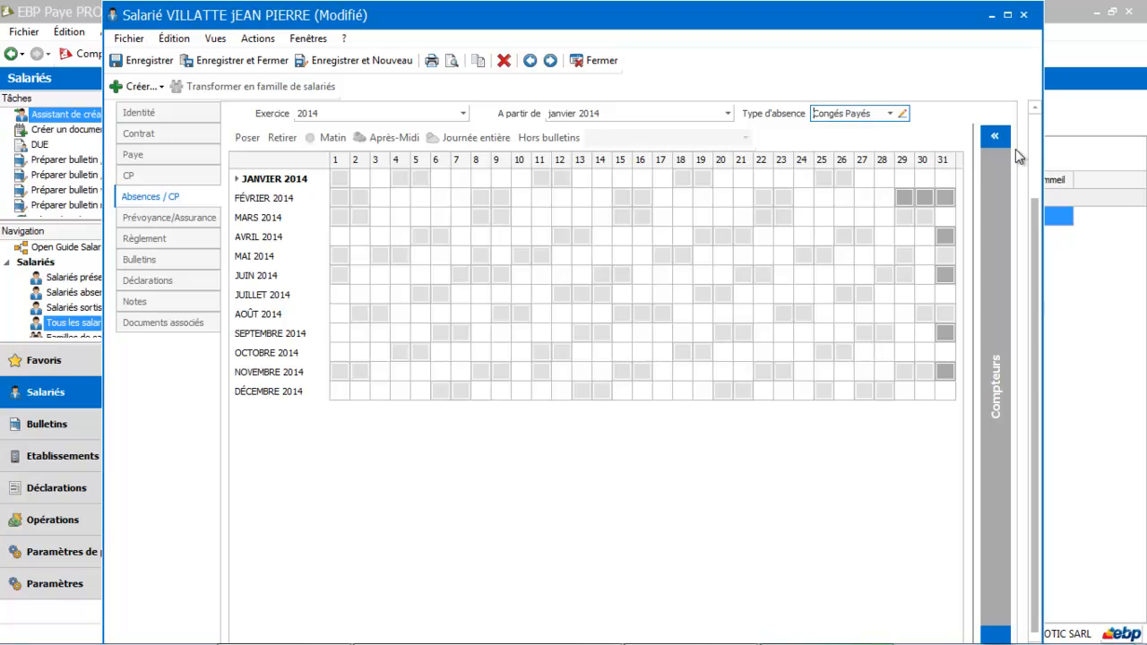
{"action": "left_click", "coordinate": [993, 134]}
{"action": "left_click", "coordinate": [994, 136]}
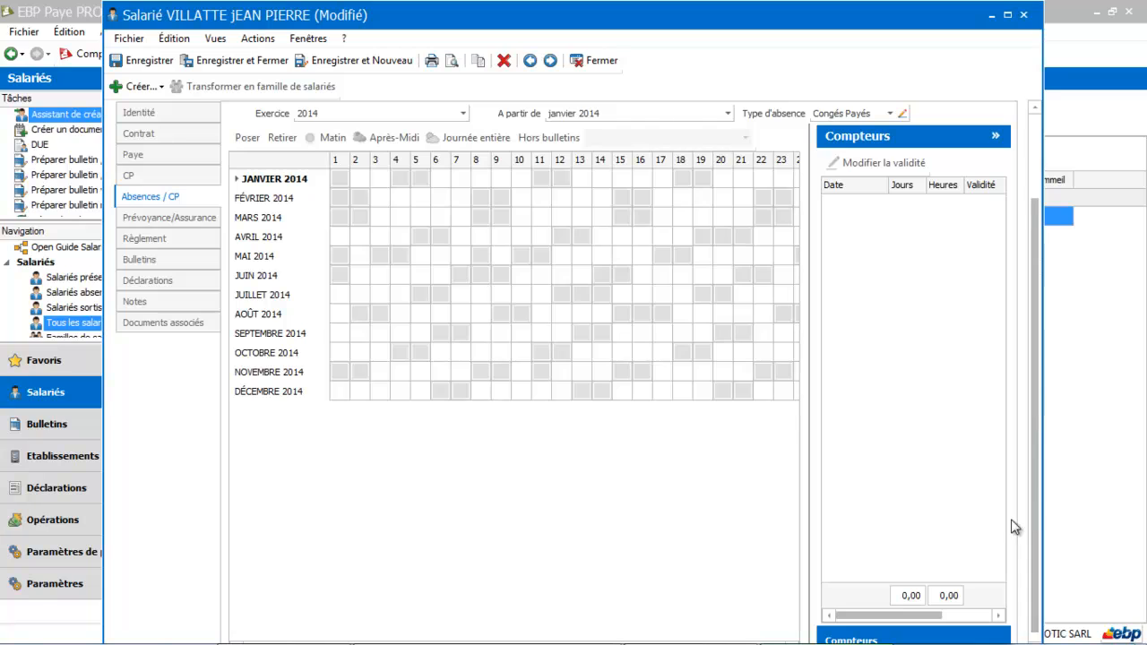
{"action": "left_click", "coordinate": [995, 137]}
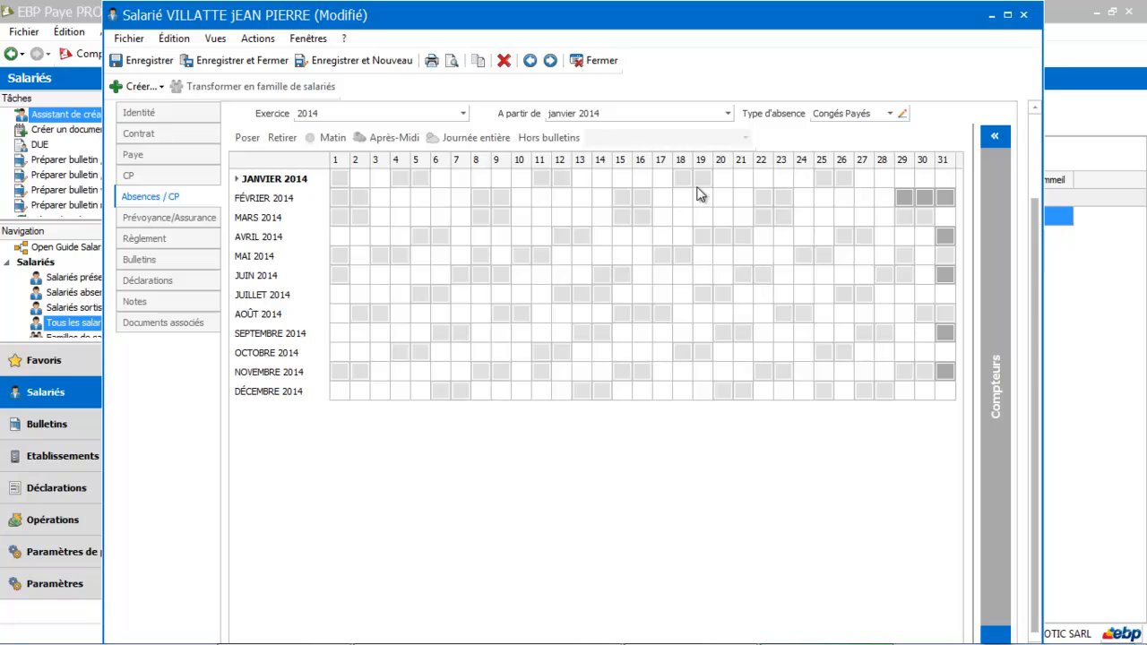
{"action": "left_click", "coordinate": [143, 87]}
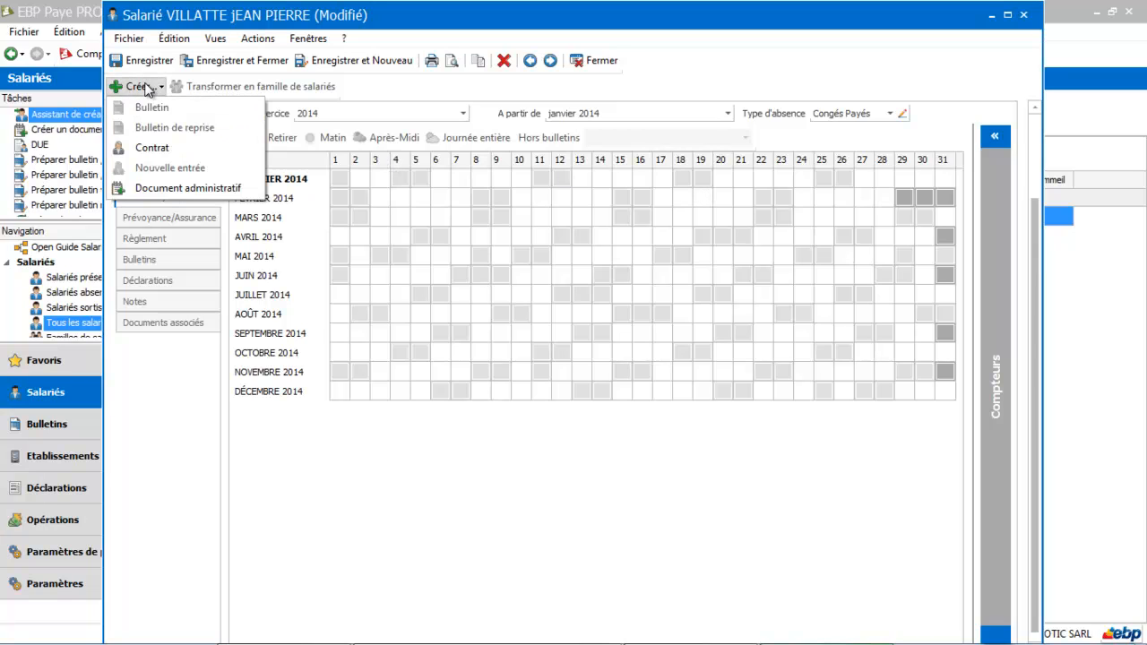
{"action": "left_click", "coordinate": [320, 471]}
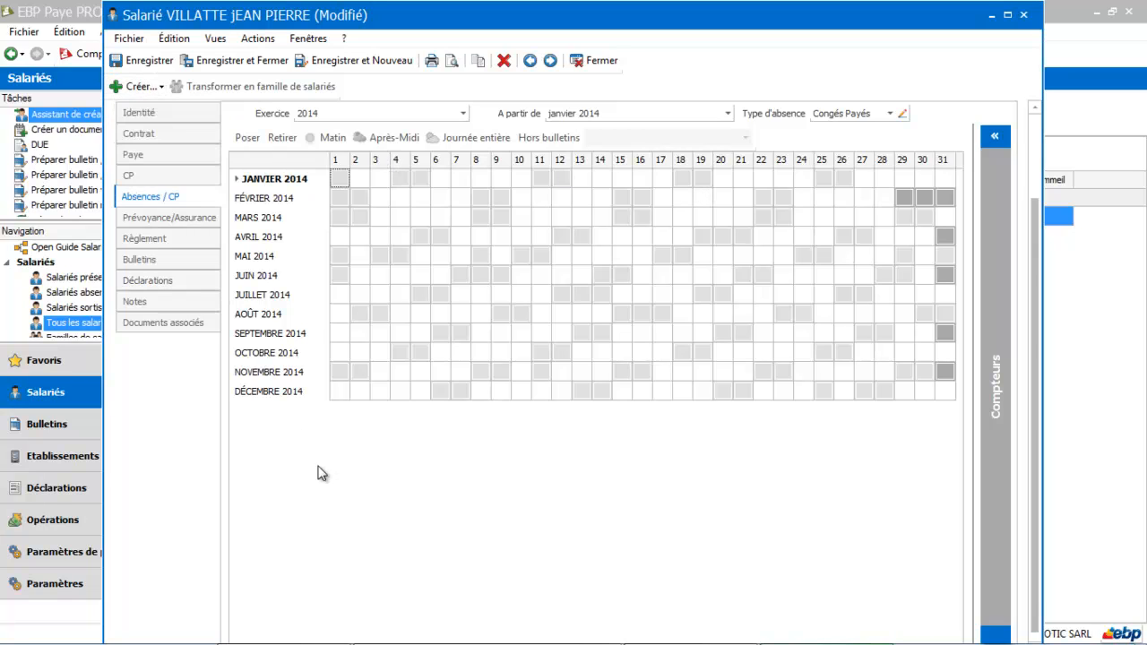
Step: Create and save a prévoyance contract for the employee with reference 12345, commercial designation Prevoyance and organisme Prévoyance
{"action": "left_click", "coordinate": [171, 226]}
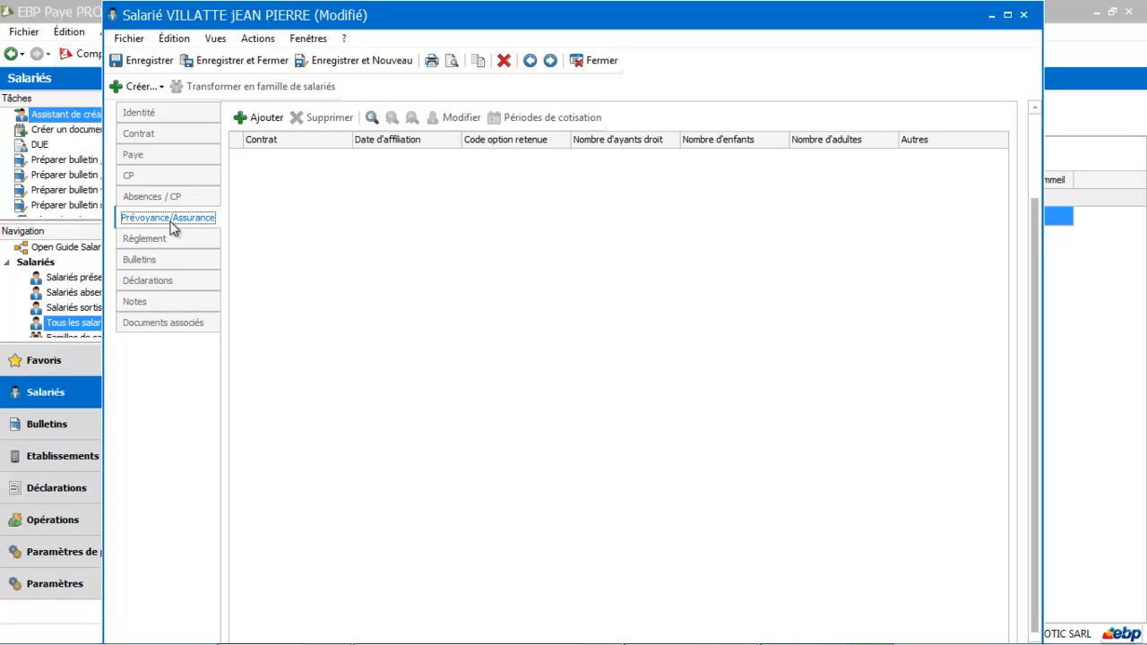
{"action": "left_click", "coordinate": [265, 120]}
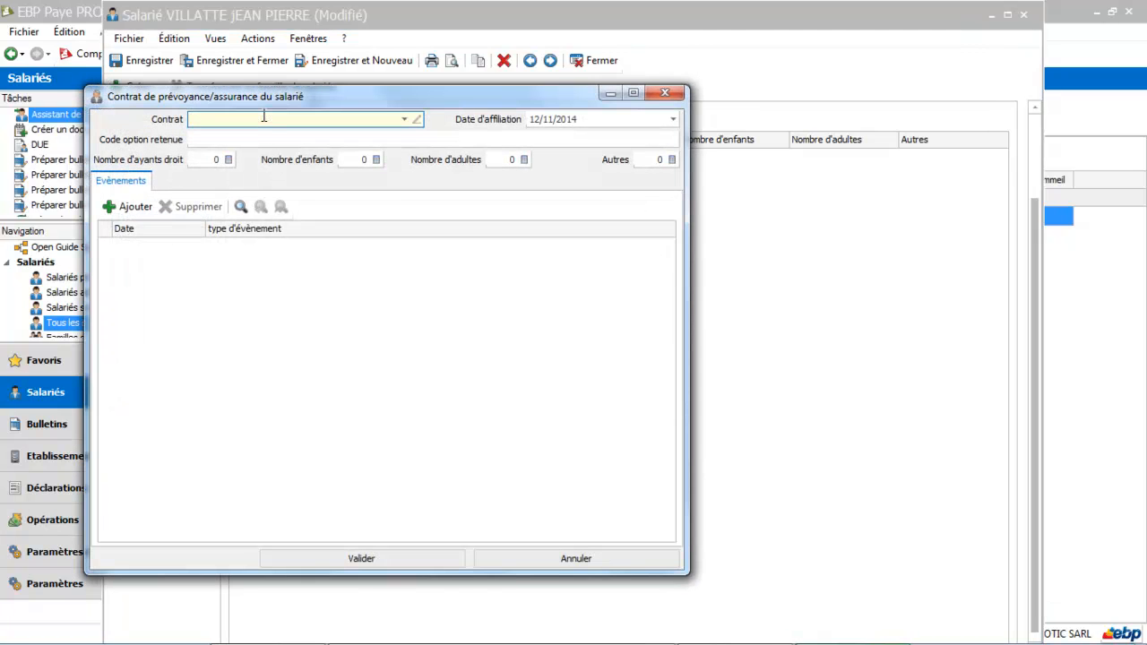
{"action": "left_click", "coordinate": [404, 120]}
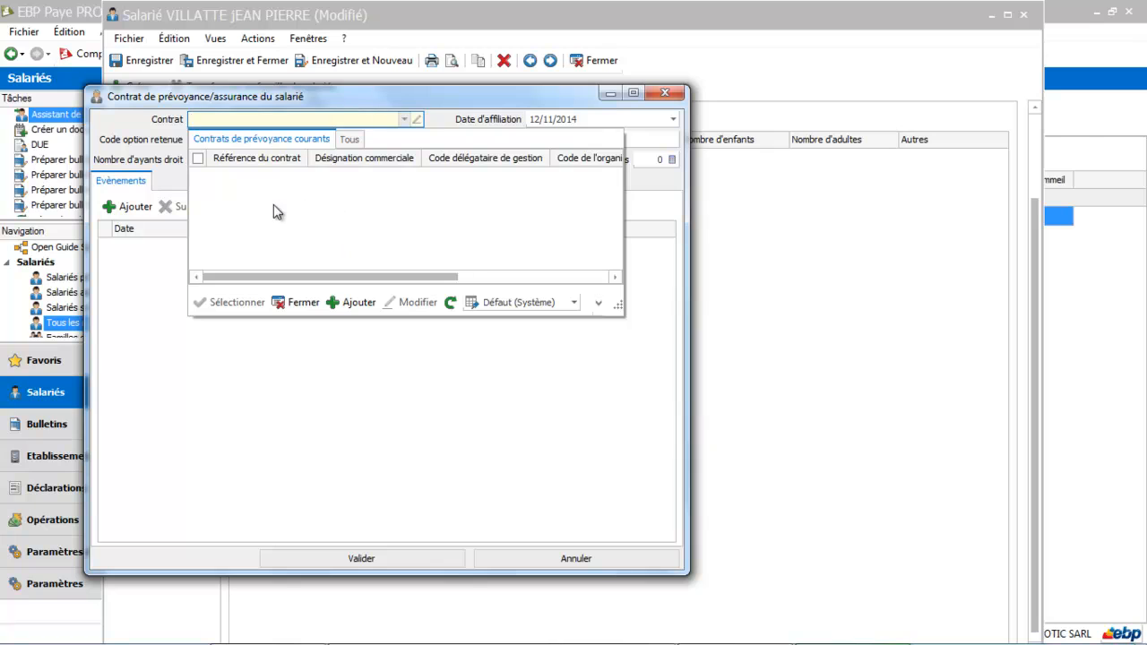
{"action": "left_click", "coordinate": [358, 303]}
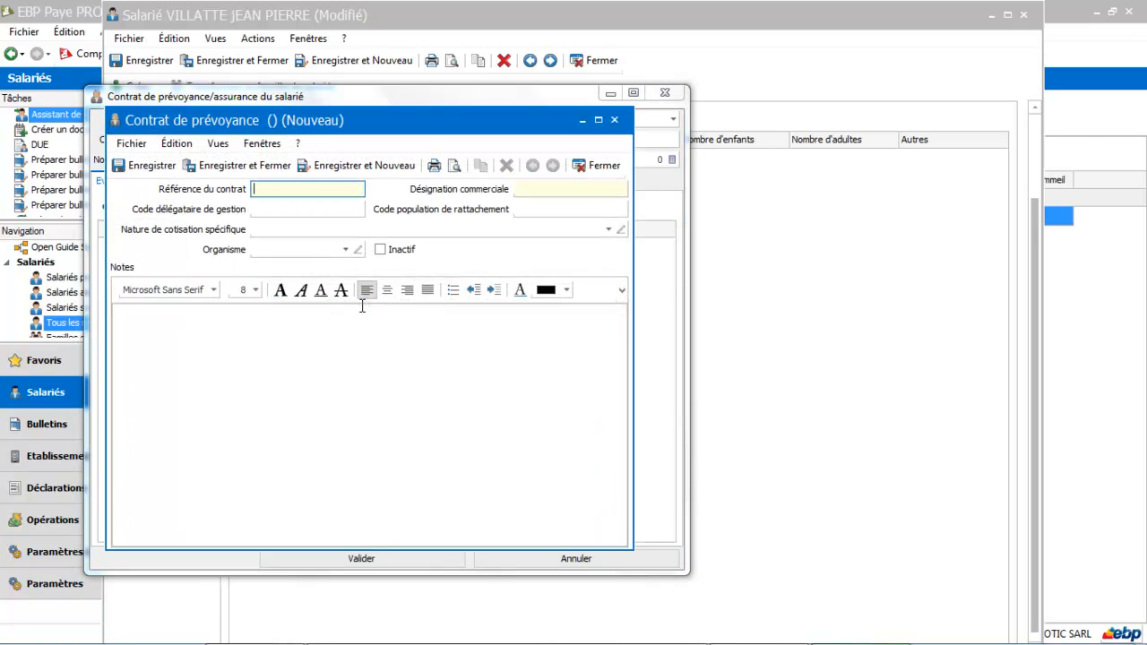
{"action": "type", "text": "12345"}
{"action": "key", "text": "Tab"}
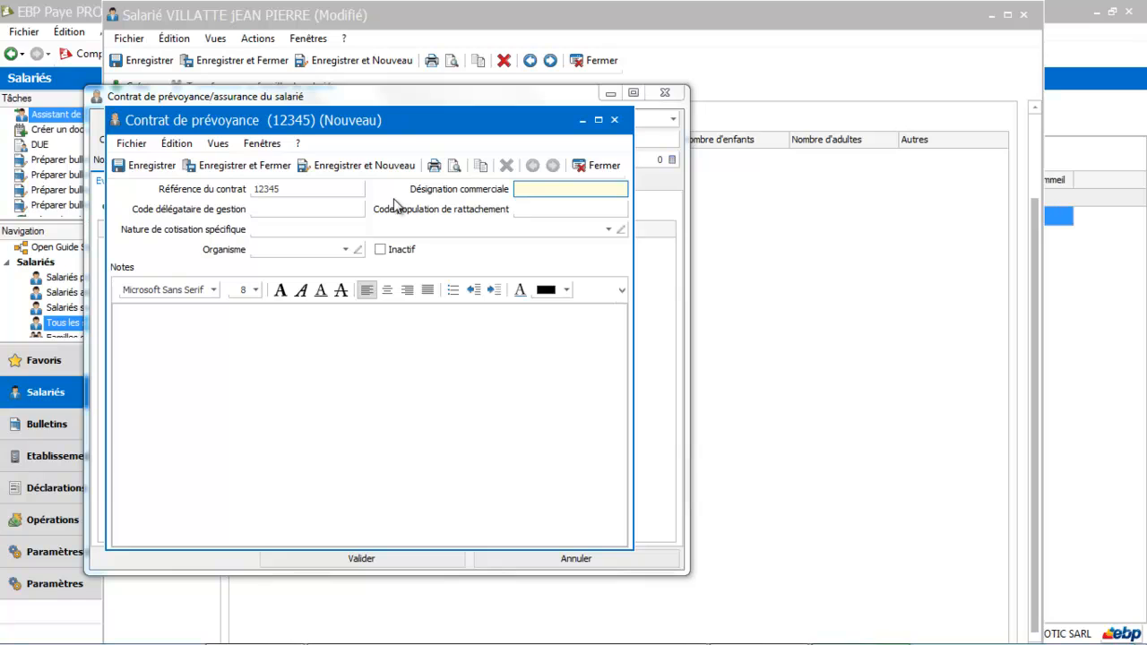
{"action": "type", "text": "Prevoyance"}
{"action": "key", "text": "Tab"}
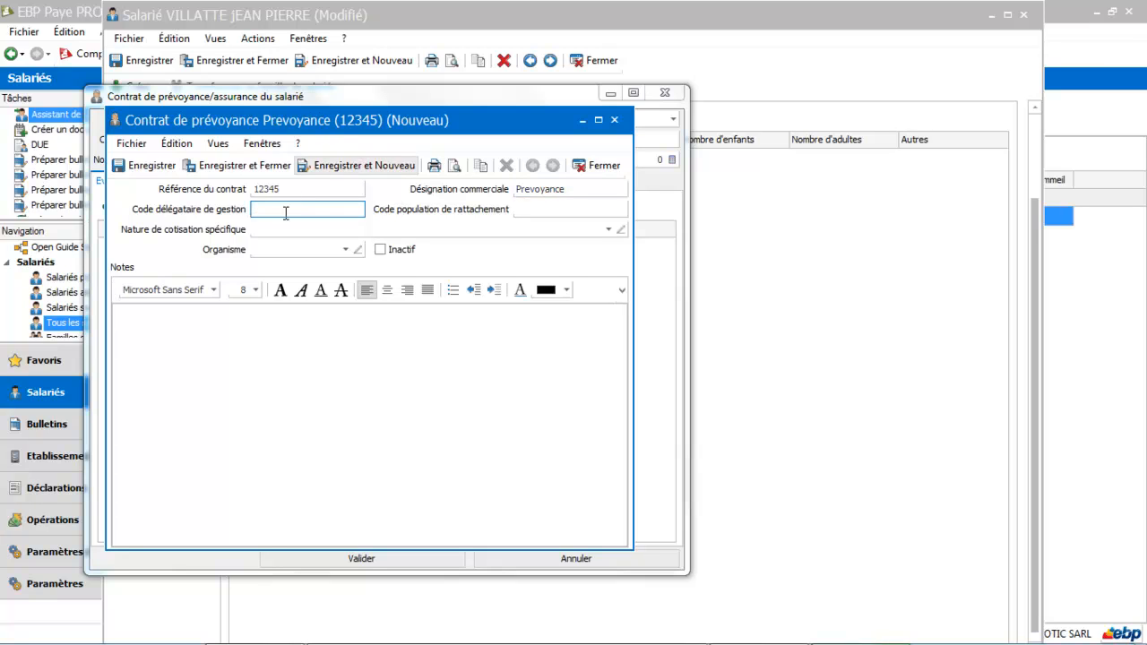
{"action": "left_click", "coordinate": [345, 250]}
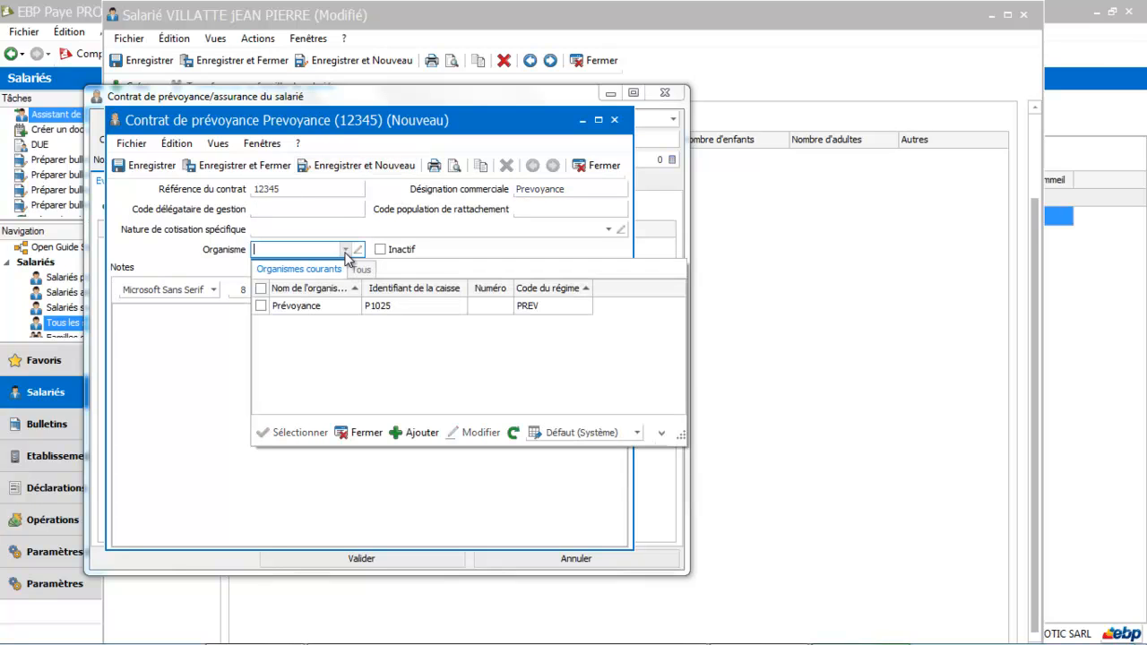
{"action": "double_click", "coordinate": [379, 307]}
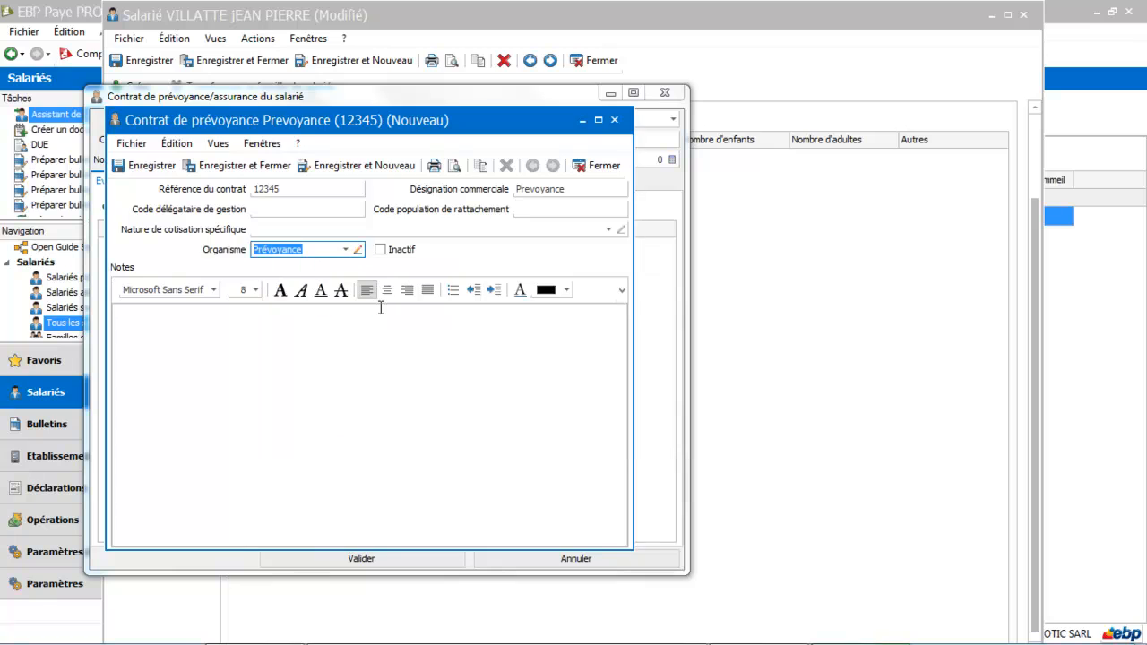
{"action": "left_click", "coordinate": [265, 166]}
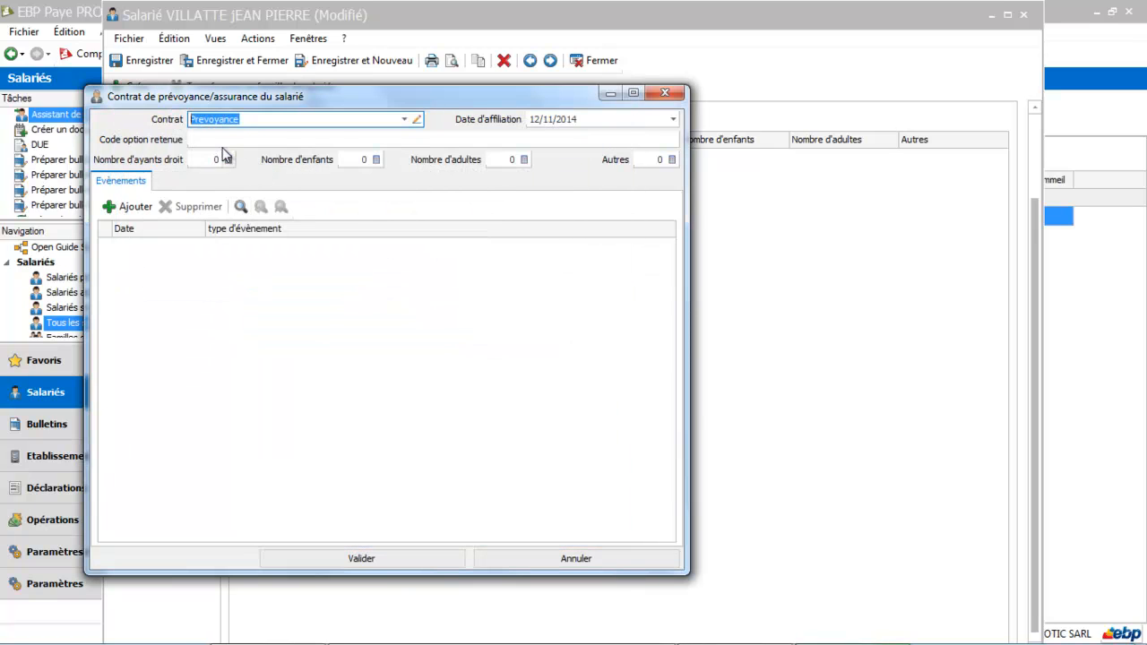
Step: Validate the Prevoyance contract with its proposed affiliation date on the employee's record and cancel an additional blank contract entry
{"action": "left_click", "coordinate": [593, 119]}
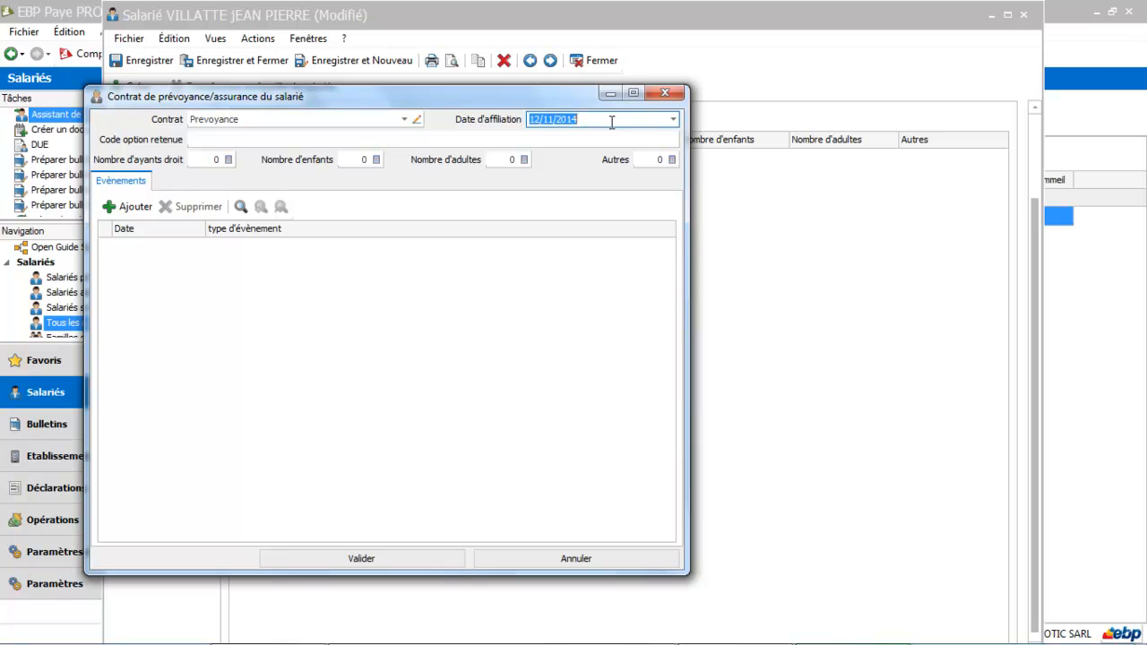
{"action": "left_click", "coordinate": [408, 140]}
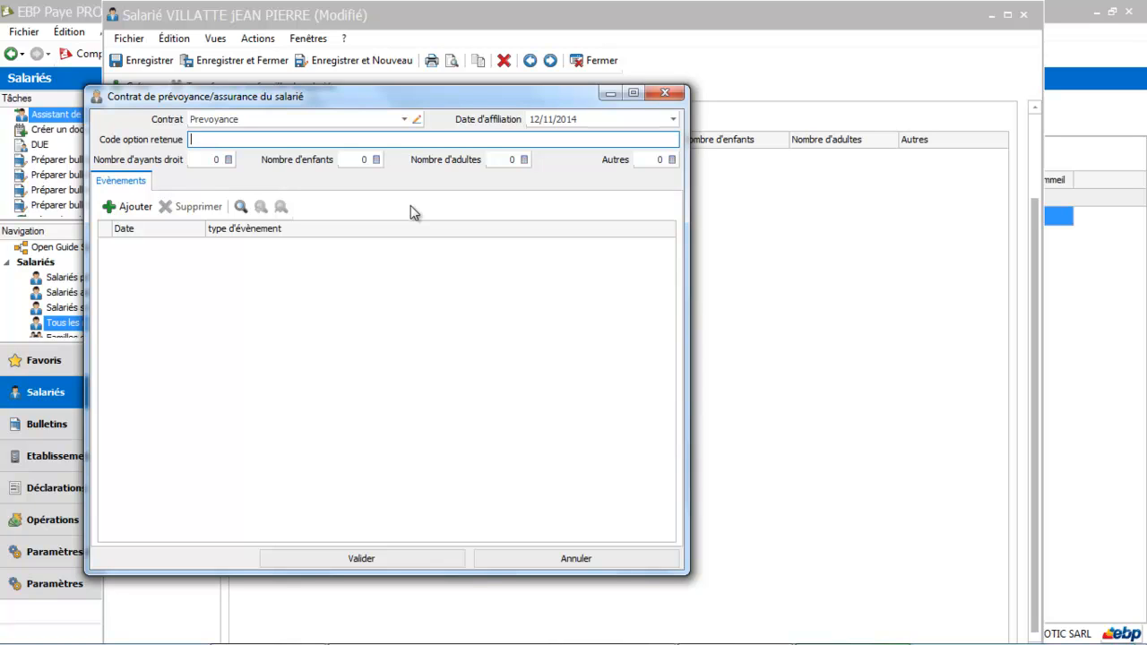
{"action": "left_click", "coordinate": [362, 558]}
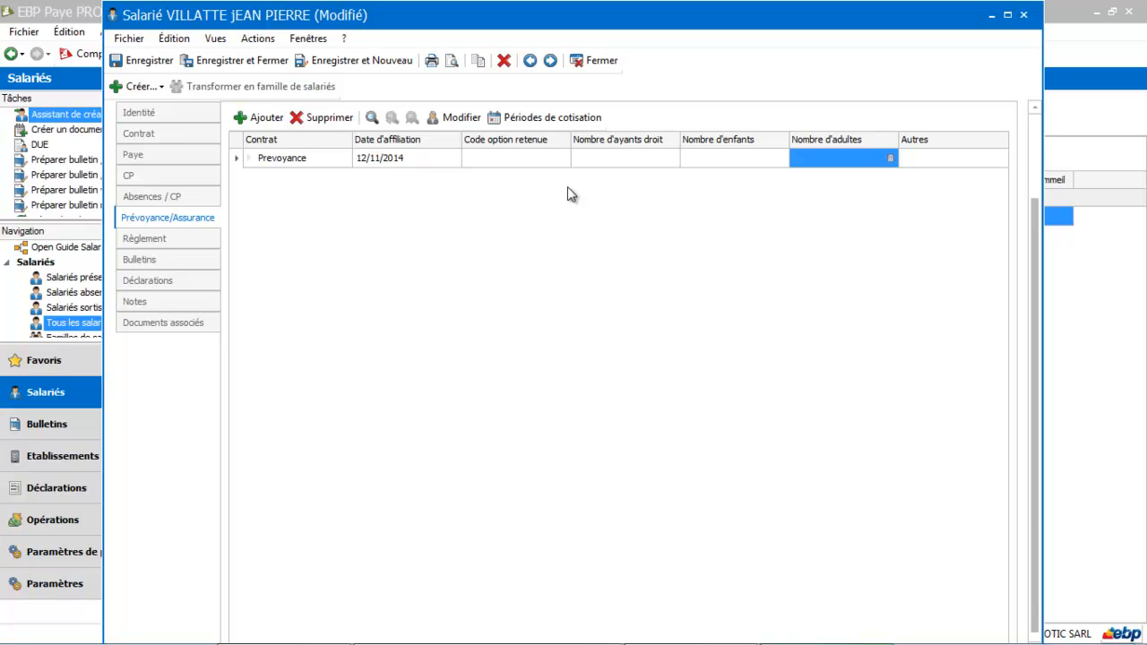
{"action": "left_click", "coordinate": [255, 122]}
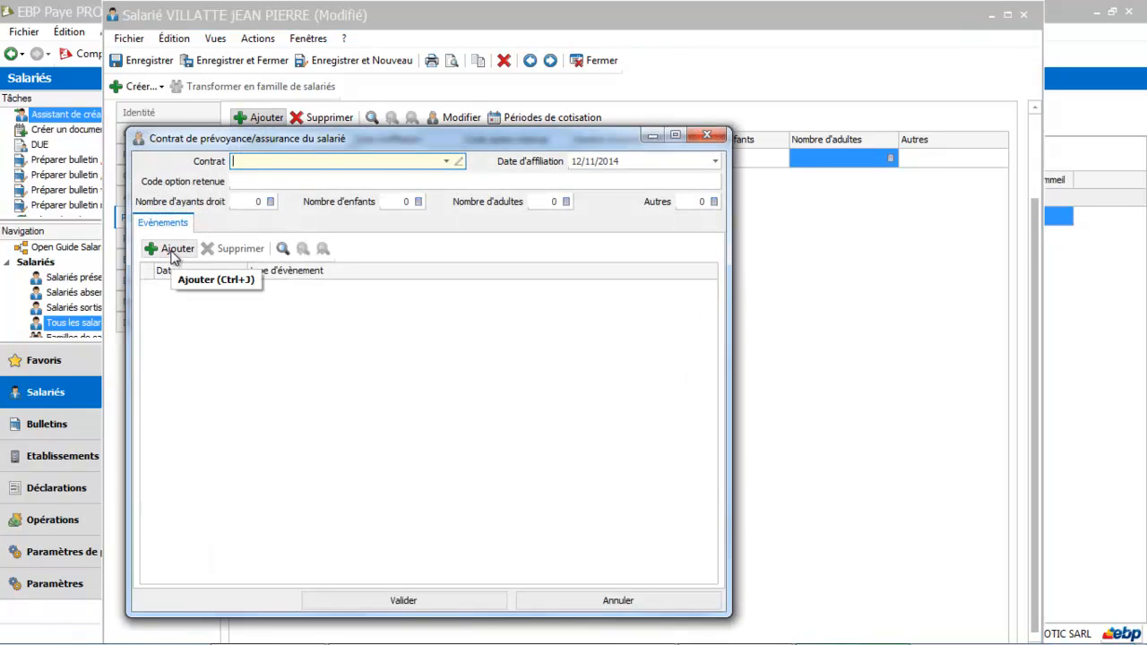
{"action": "left_click", "coordinate": [680, 599]}
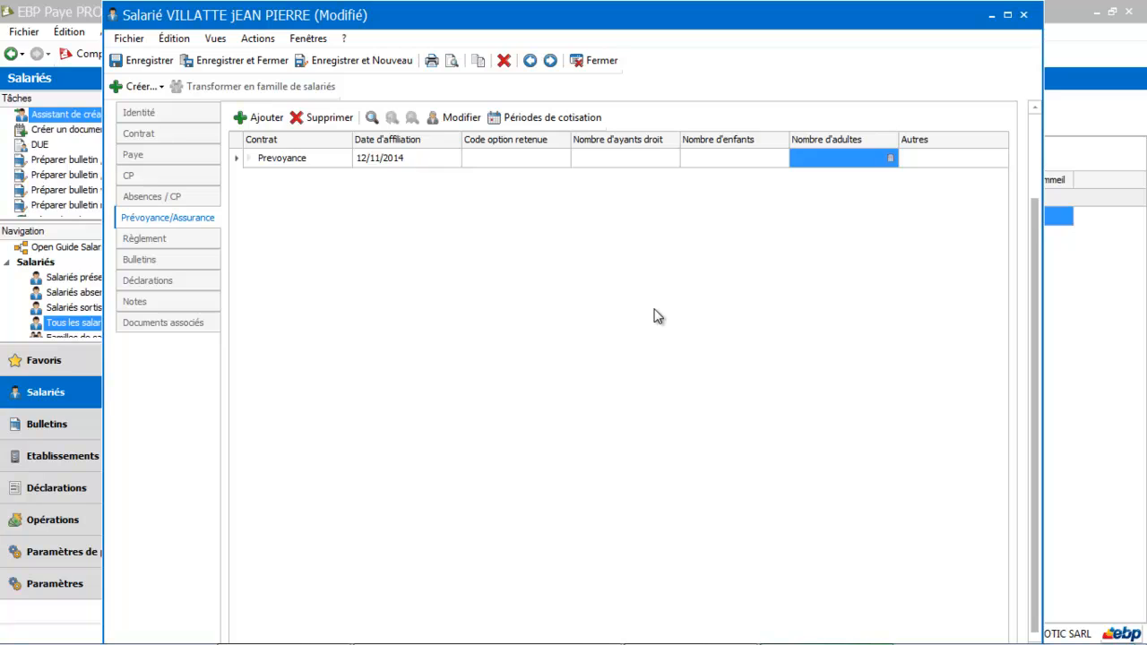
Step: Set the employee's Moyen de paiement to Chèque in the salary payment details
{"action": "left_click", "coordinate": [179, 238]}
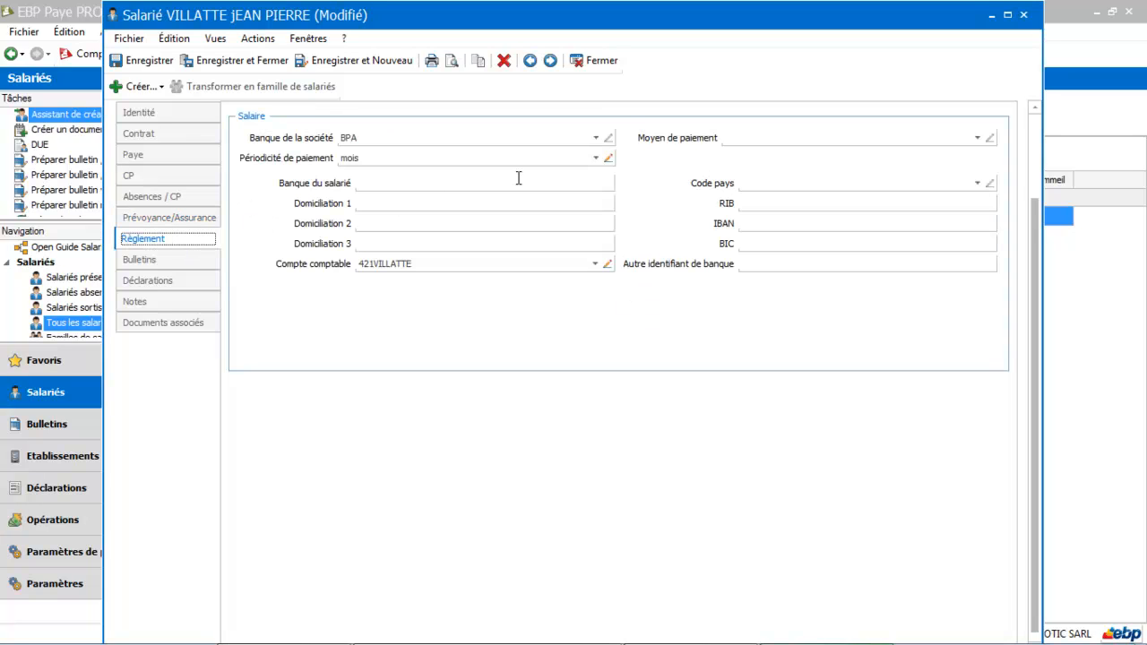
{"action": "left_click", "coordinate": [977, 138]}
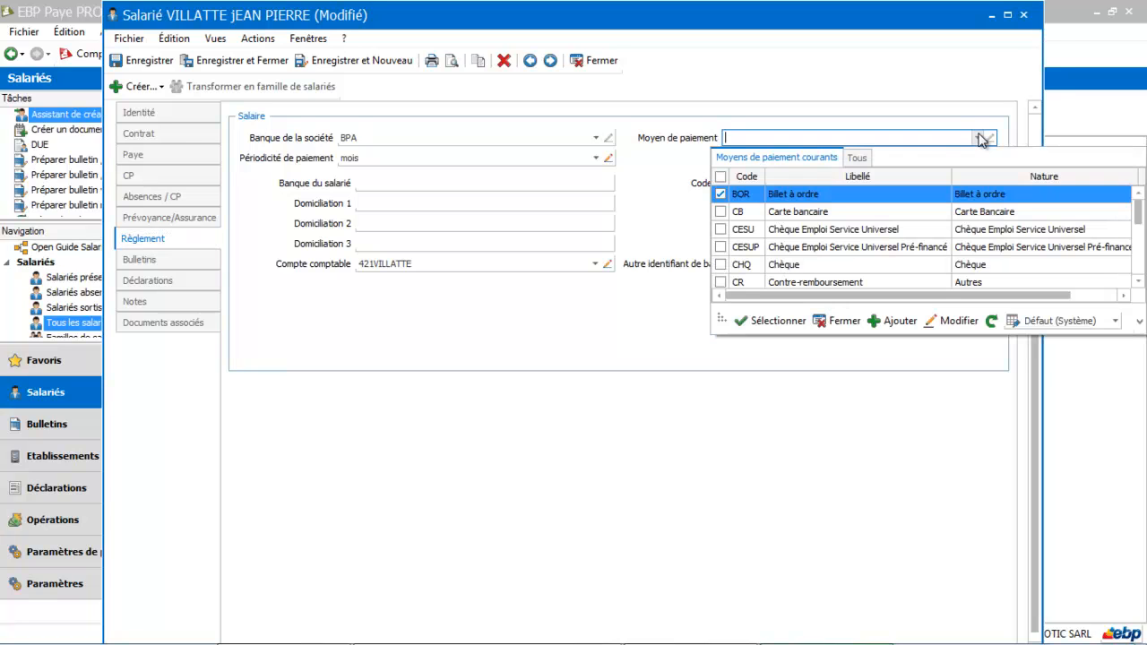
{"action": "left_click", "coordinate": [783, 263]}
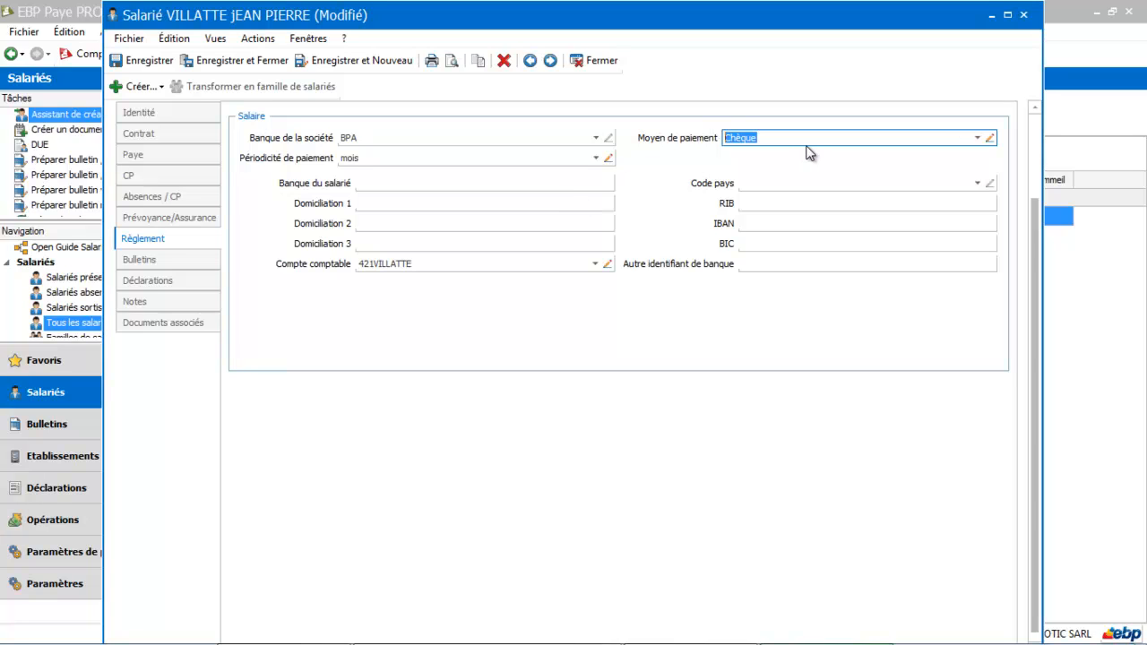
{"action": "left_click", "coordinate": [979, 140]}
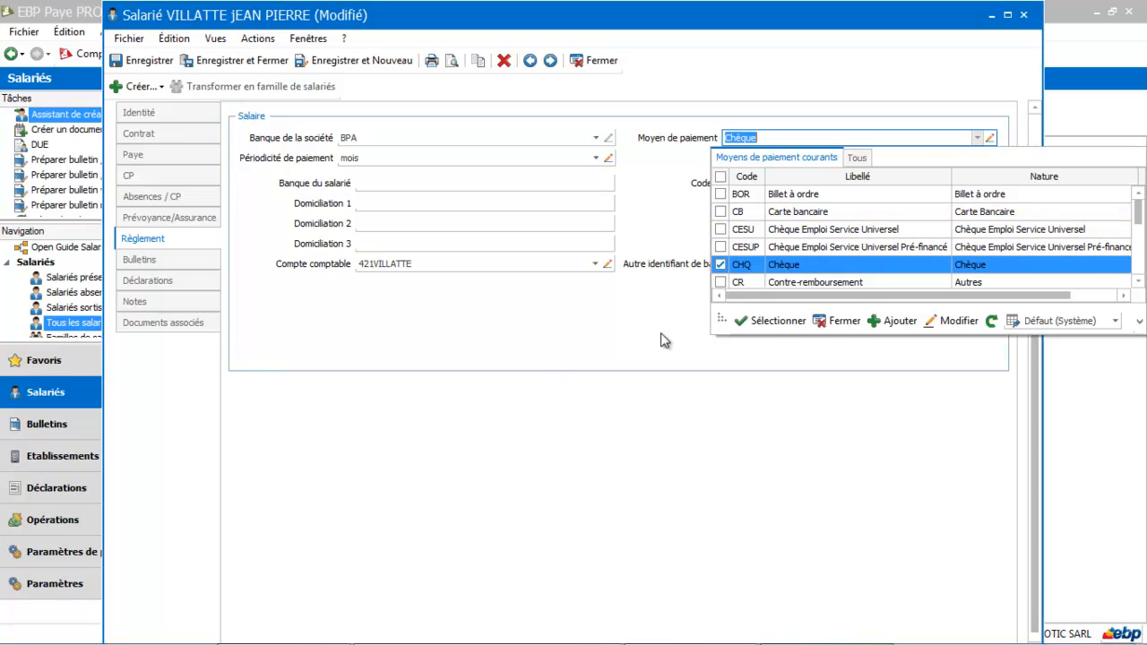
{"action": "left_click", "coordinate": [842, 321]}
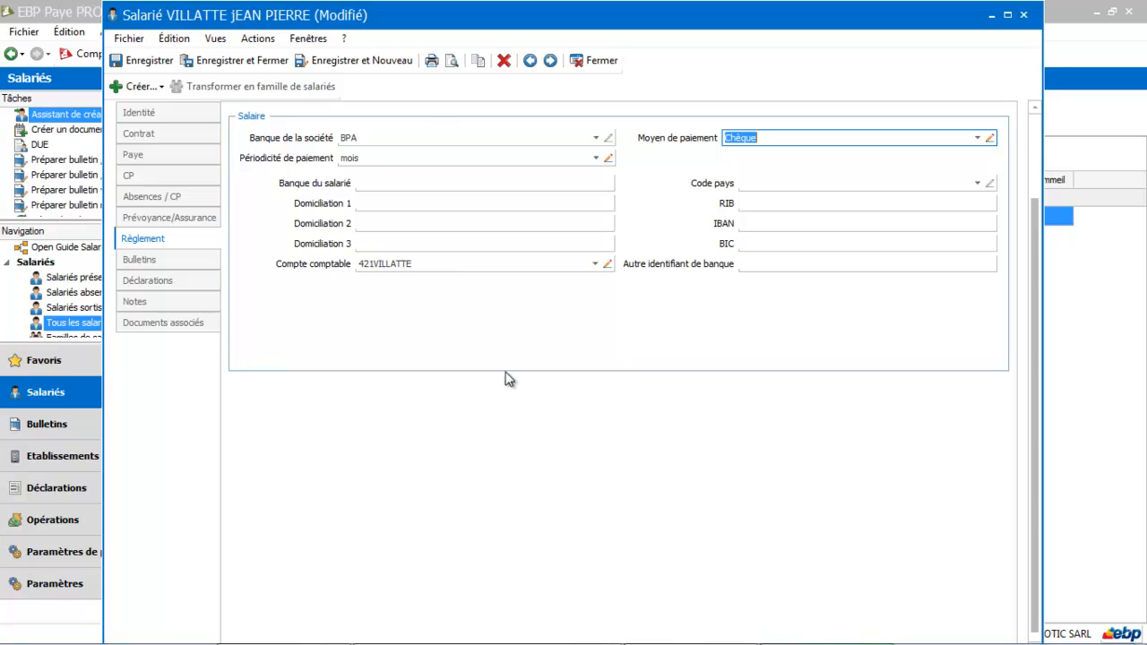
Step: Examine the employee's payslip list and every declaration section, from Effectifs and Informations Pôle Emploi through Salariés étrangers to Options de bulletin
{"action": "left_click", "coordinate": [148, 269]}
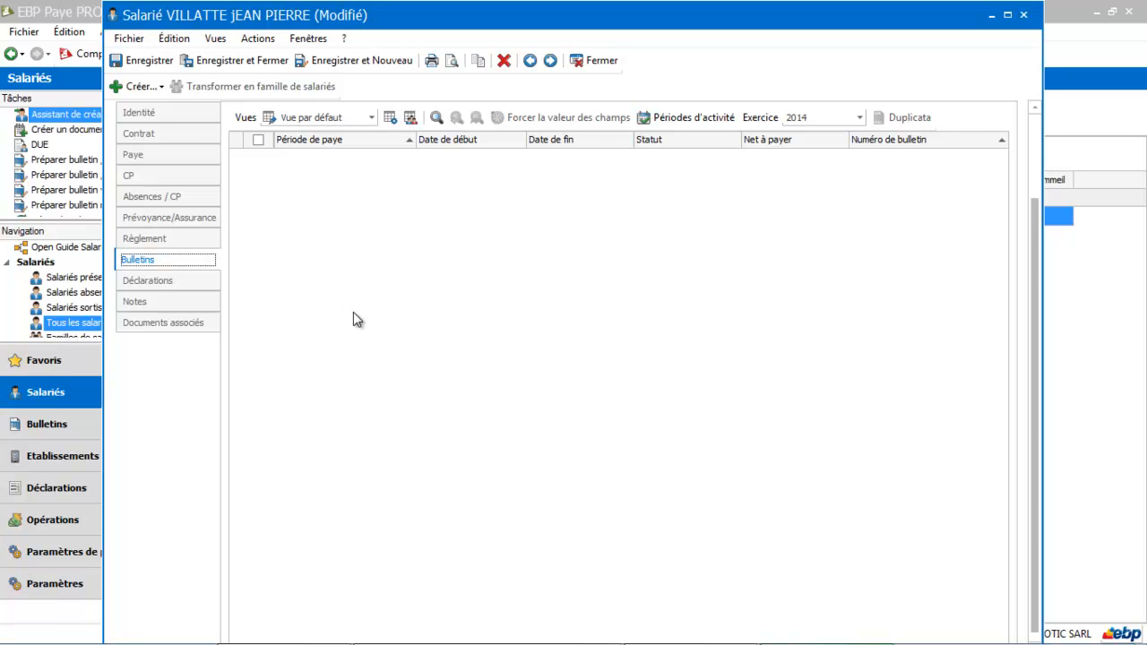
{"action": "left_click", "coordinate": [176, 285]}
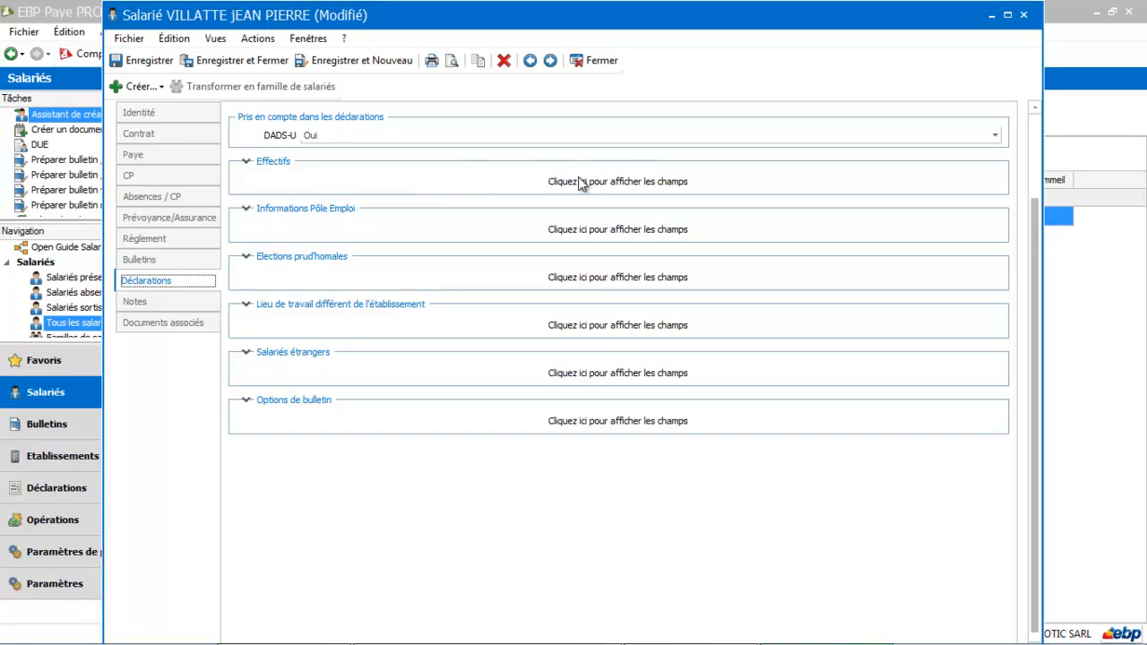
{"action": "left_click", "coordinate": [616, 185]}
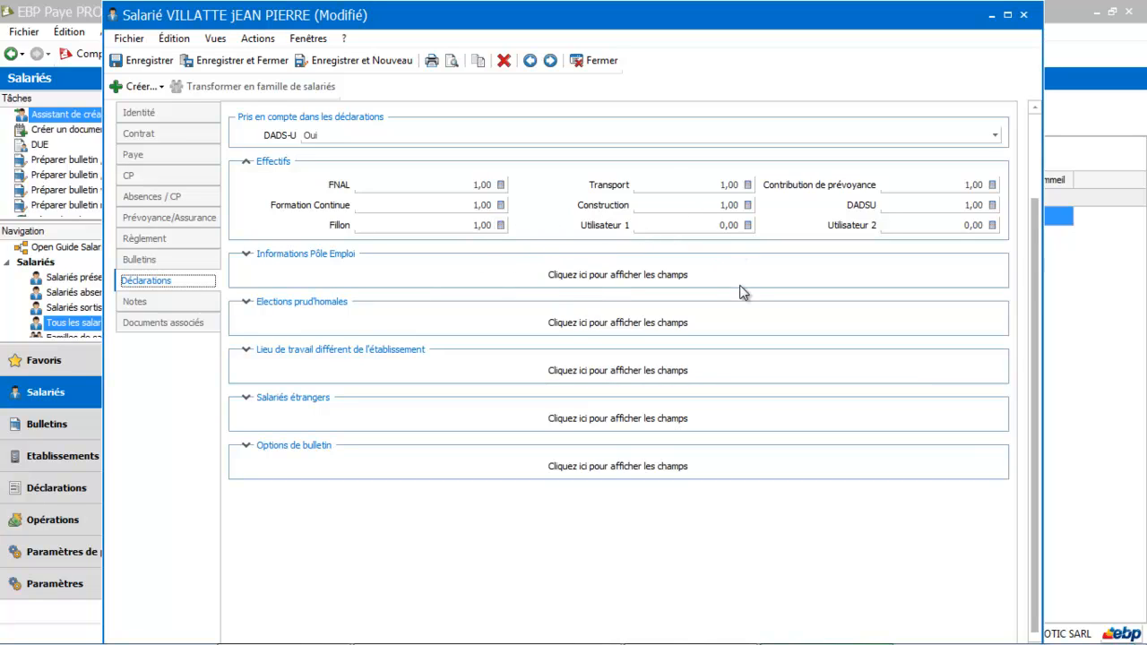
{"action": "left_click", "coordinate": [634, 271]}
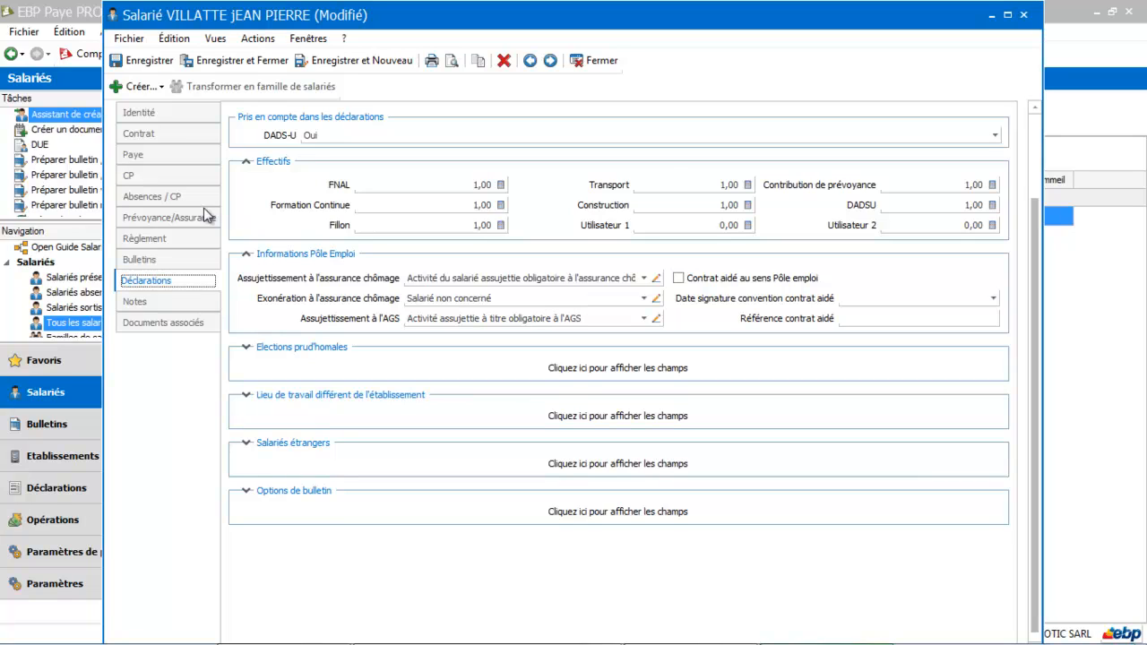
{"action": "left_click", "coordinate": [618, 371]}
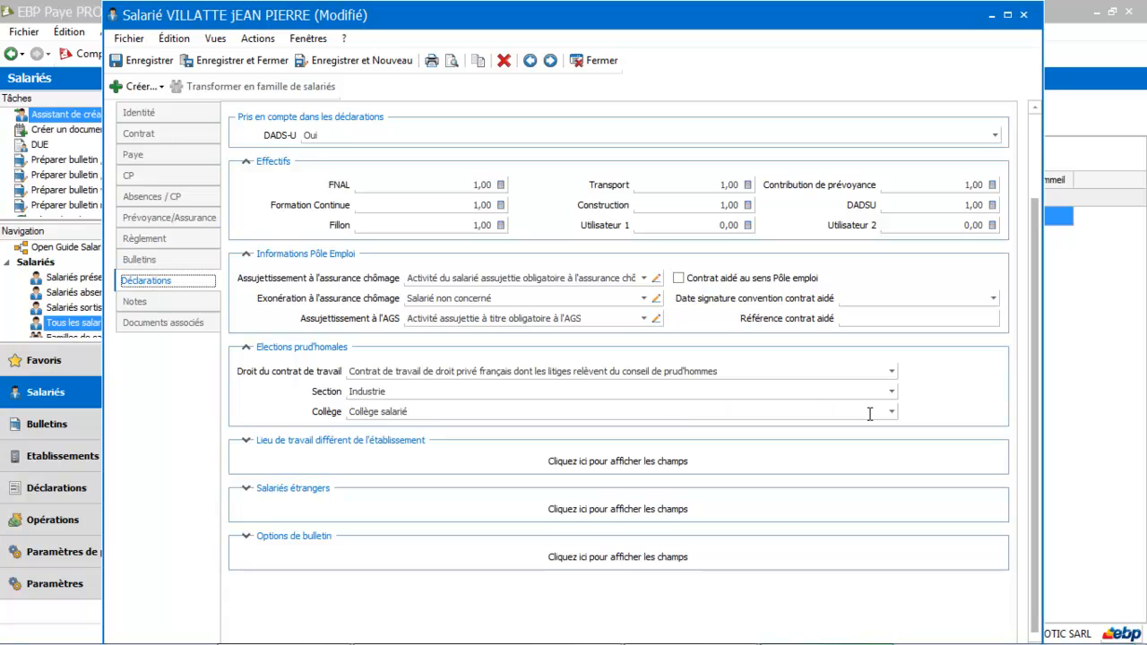
{"action": "left_click", "coordinate": [680, 460]}
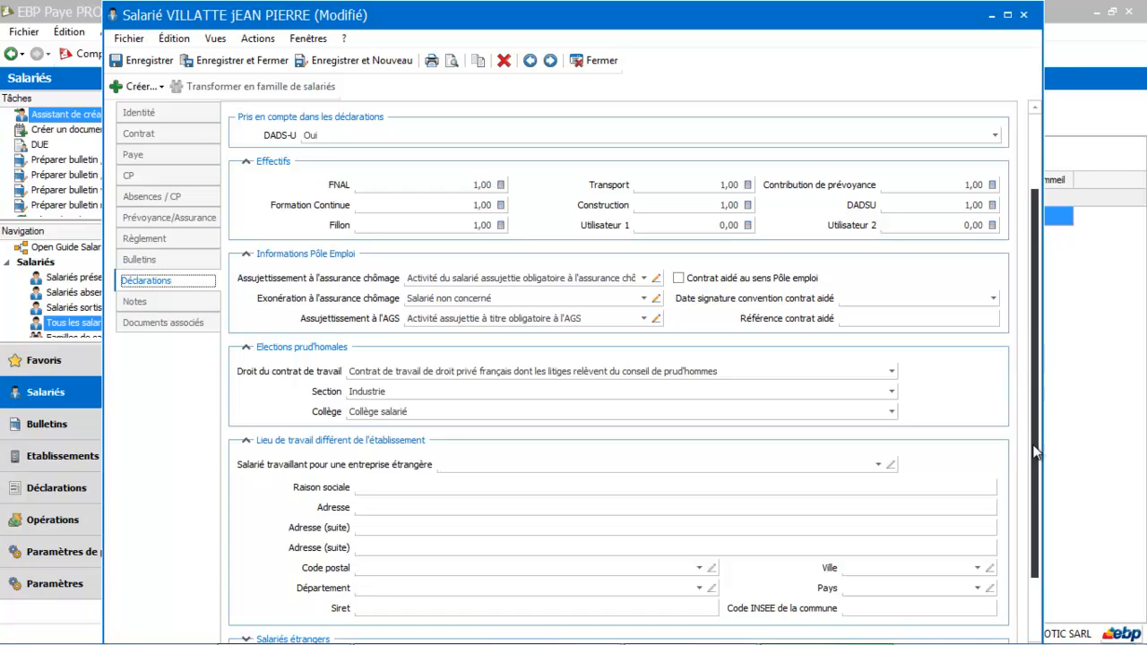
{"action": "scroll", "coordinate": [806, 452], "scroll_direction": "down", "scroll_amount": 2}
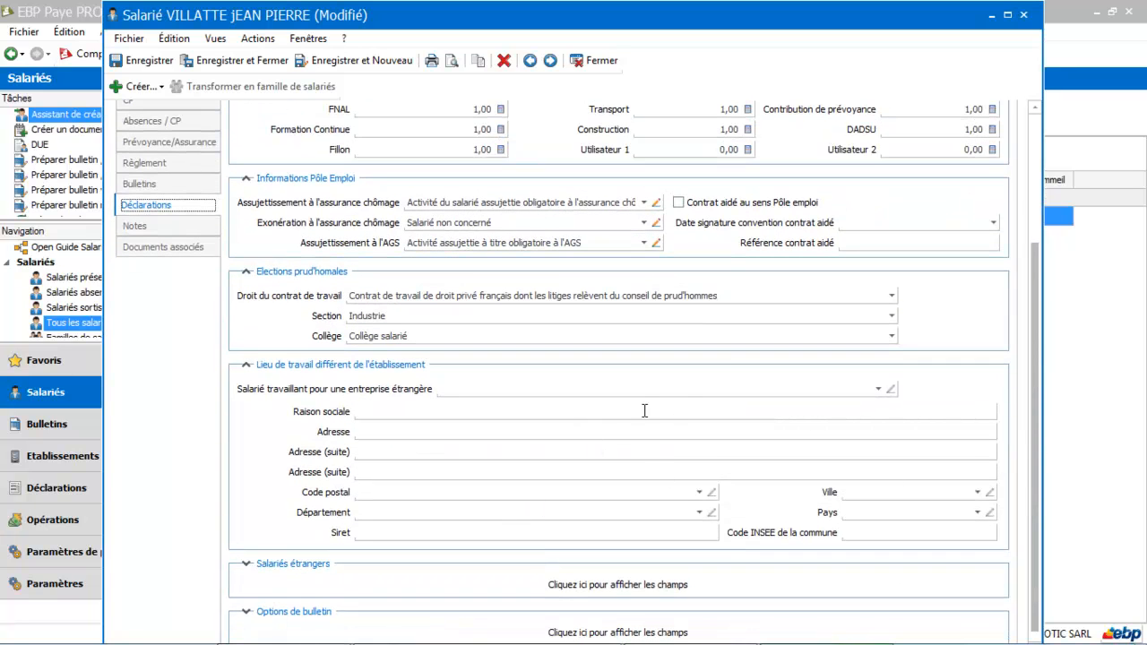
{"action": "left_click", "coordinate": [613, 584]}
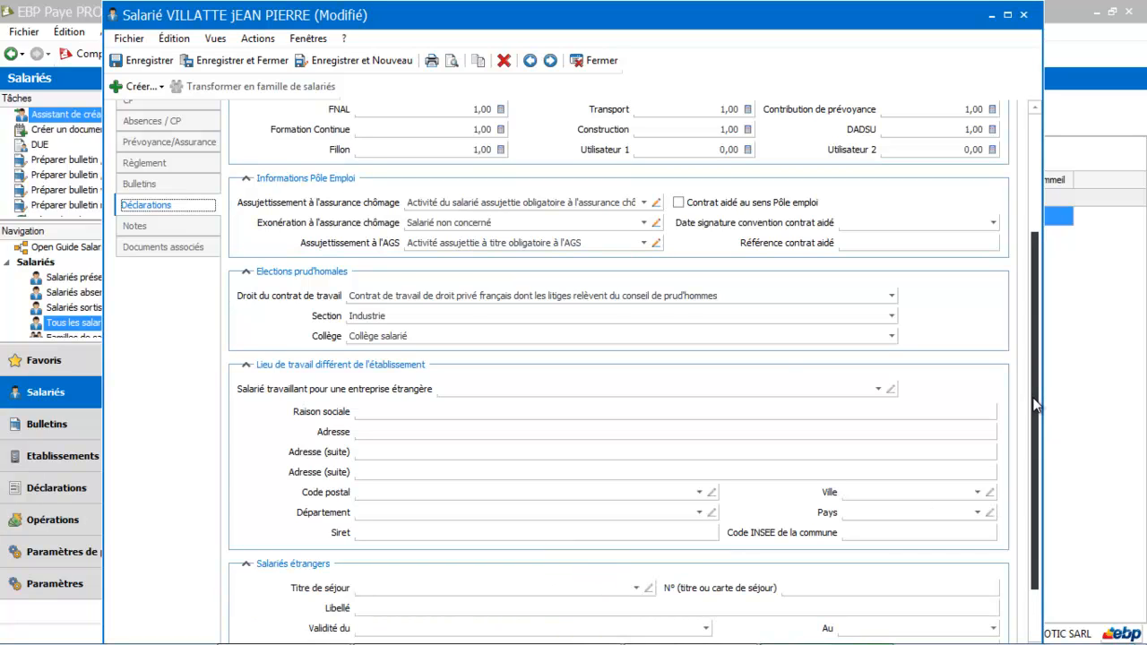
{"action": "scroll", "coordinate": [1033, 405], "scroll_direction": "down", "scroll_amount": 2}
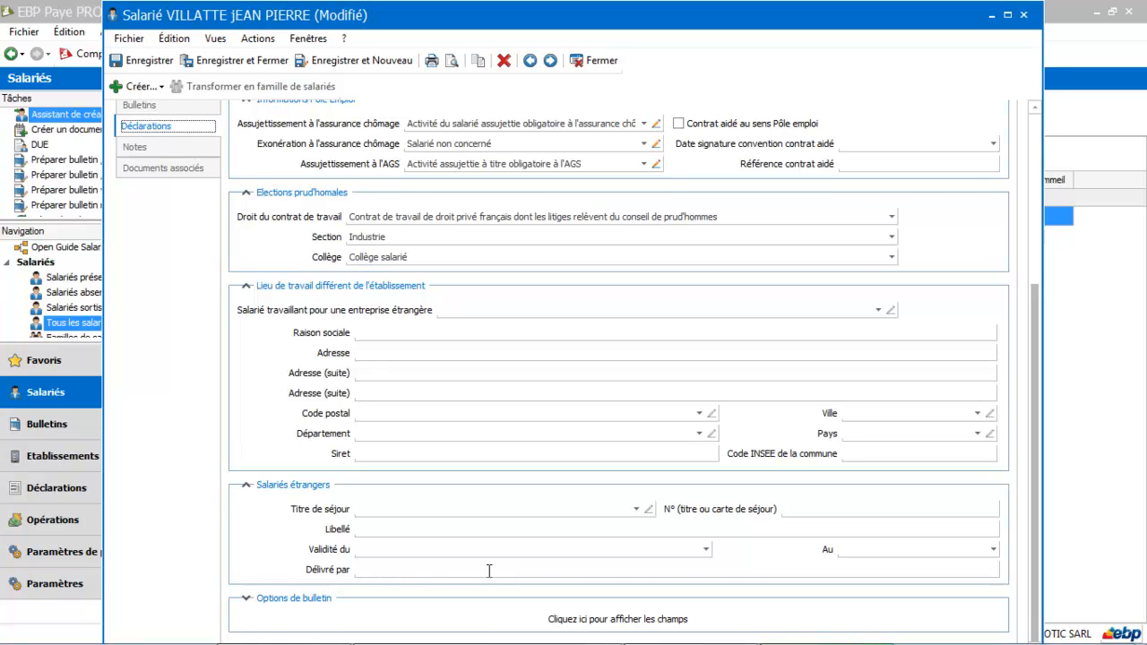
{"action": "left_click", "coordinate": [625, 619]}
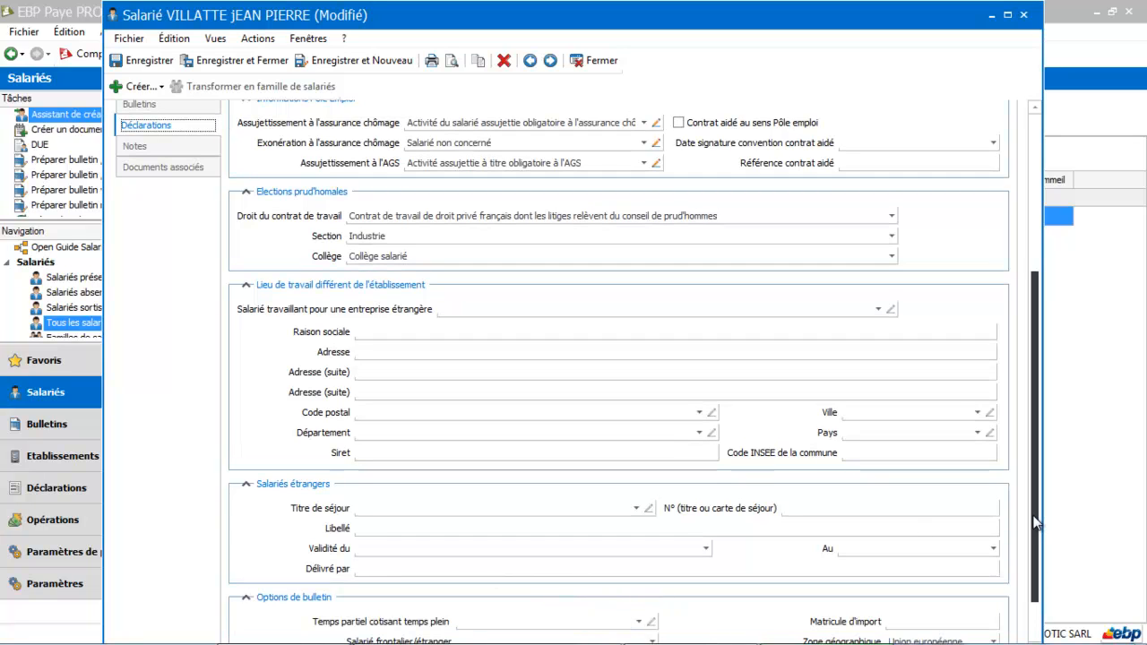
{"action": "scroll", "coordinate": [1040, 538], "scroll_direction": "down", "scroll_amount": 2}
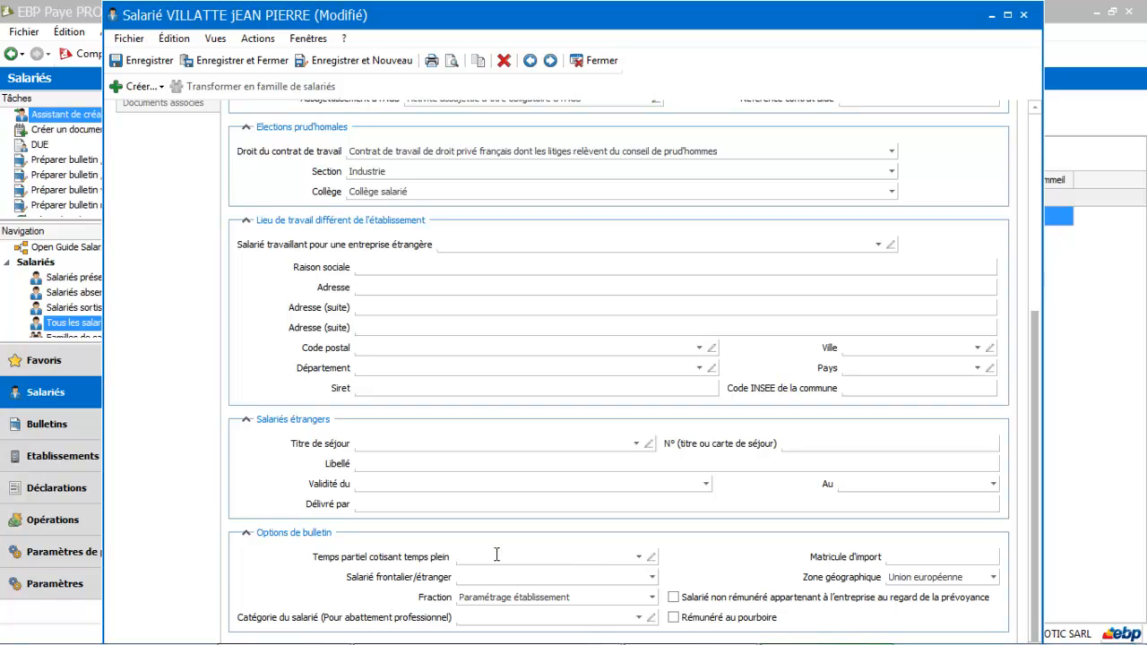
Step: Examine the choices for Temps partiel cotisant temps plein in the payslip options and leave the field empty
{"action": "left_click", "coordinate": [639, 557]}
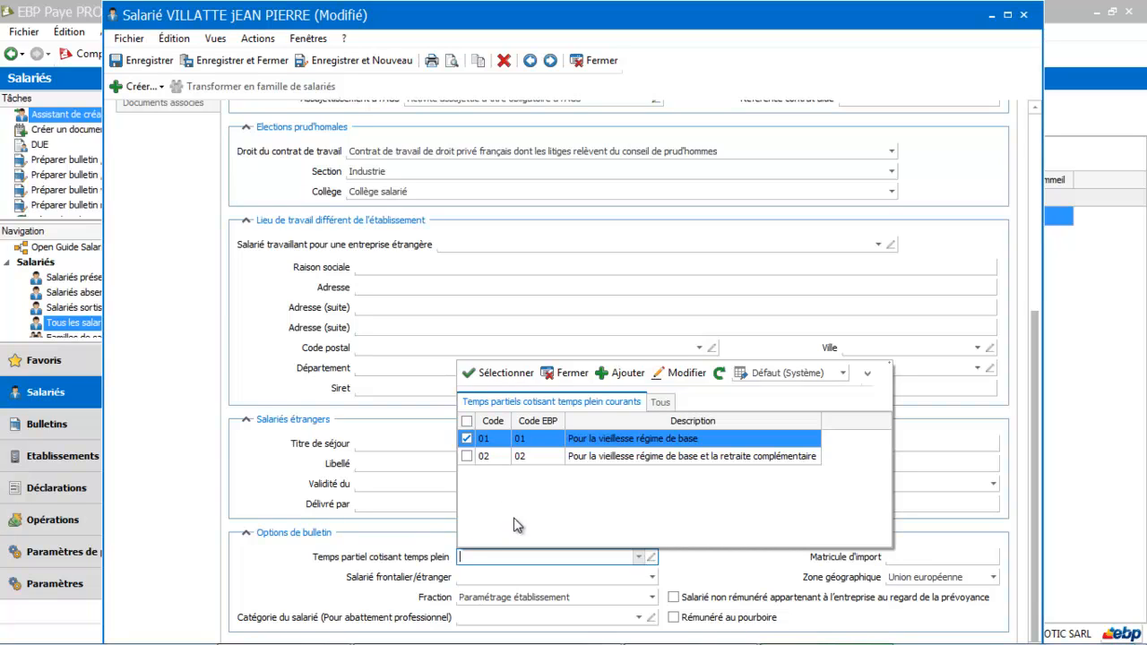
{"action": "left_click", "coordinate": [555, 453]}
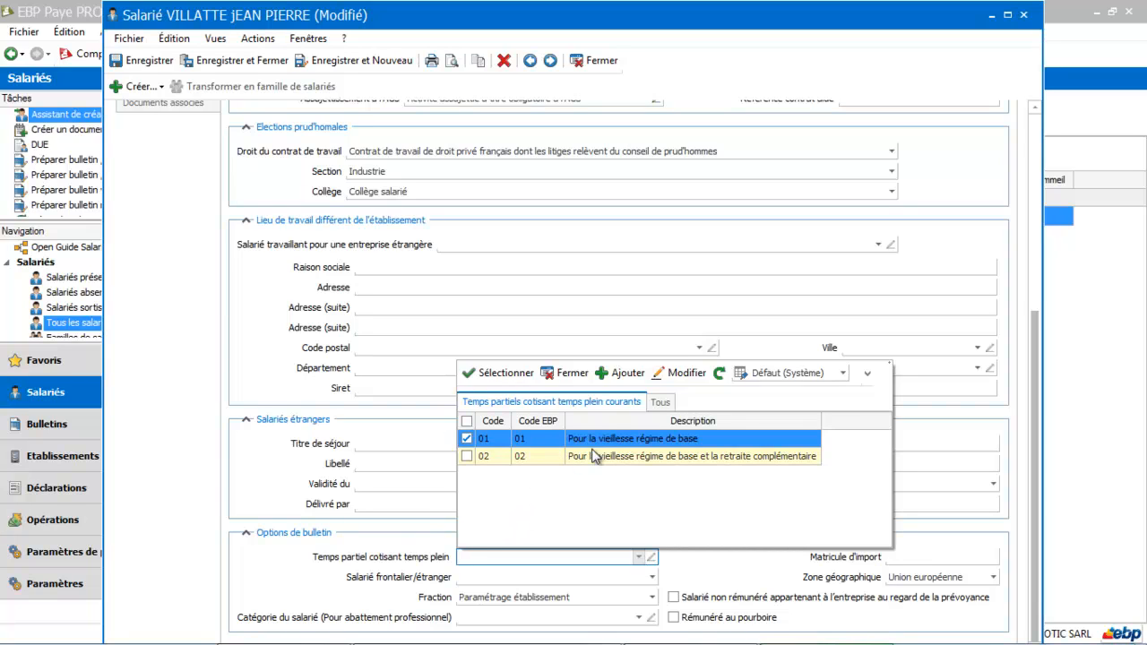
{"action": "left_click", "coordinate": [562, 375]}
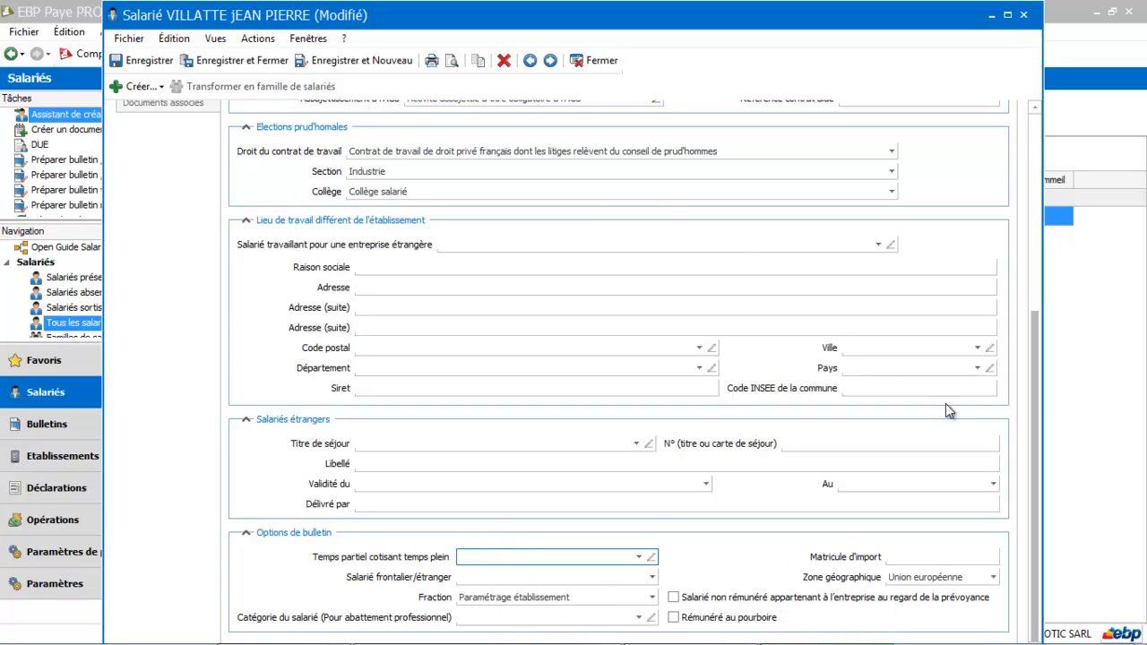
{"action": "left_click_drag", "start_coordinate": [1036, 426], "coordinate": [1031, 204]}
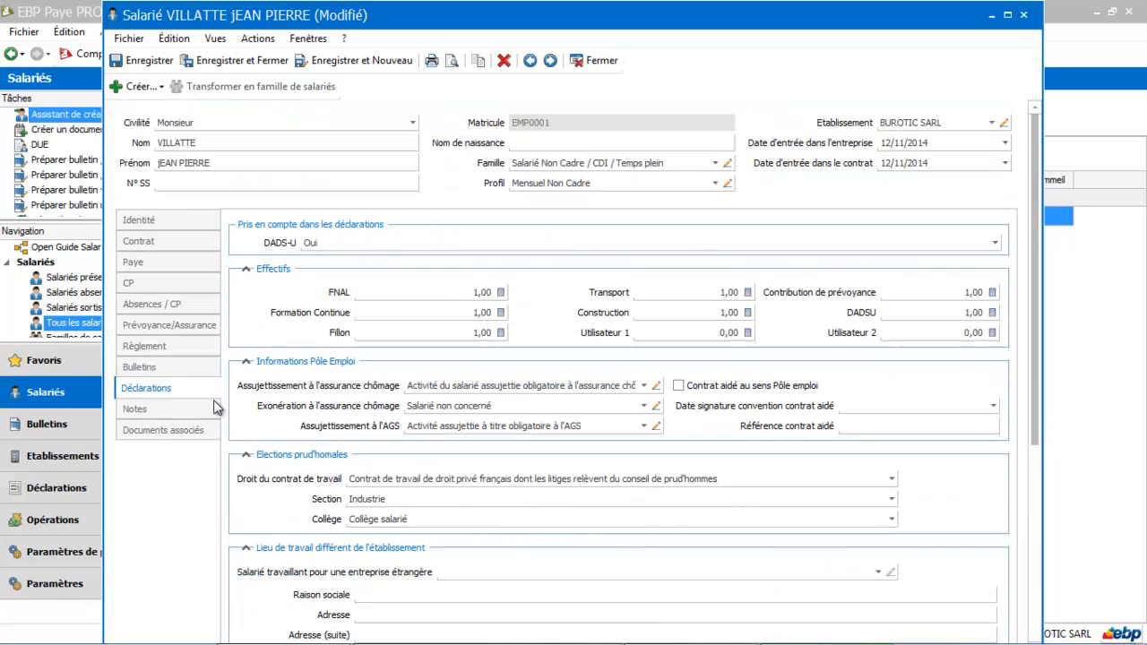
Step: Look at the employee's associated documents and the types of document that can be attached, without adding one
{"action": "left_click", "coordinate": [149, 378]}
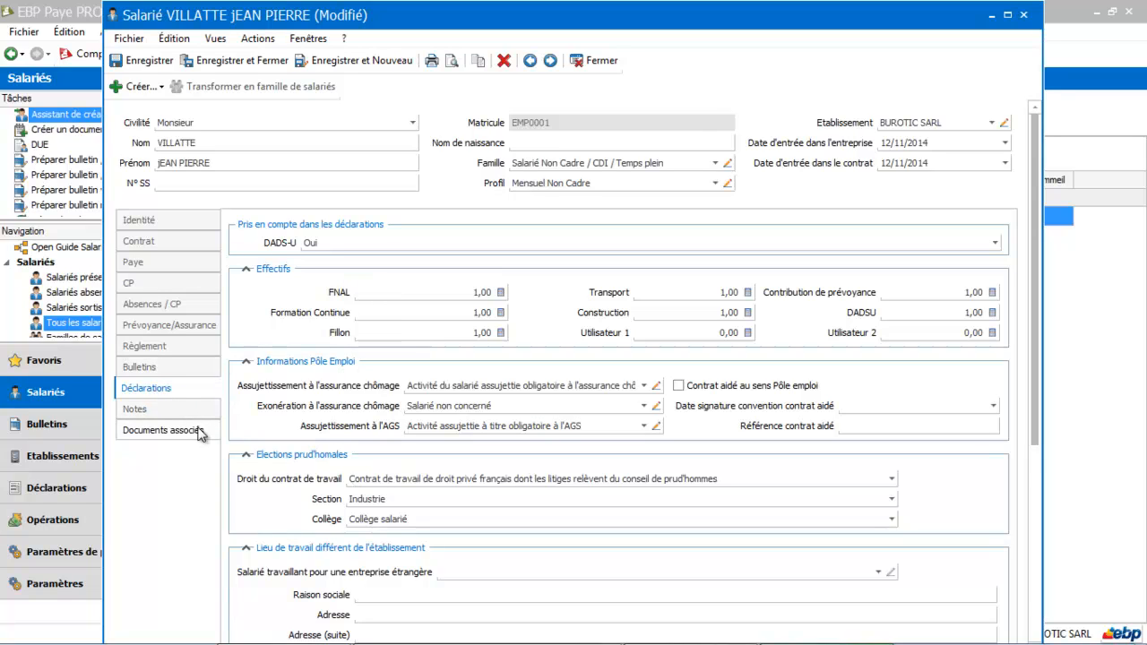
{"action": "left_click", "coordinate": [148, 409]}
{"action": "left_click", "coordinate": [178, 433]}
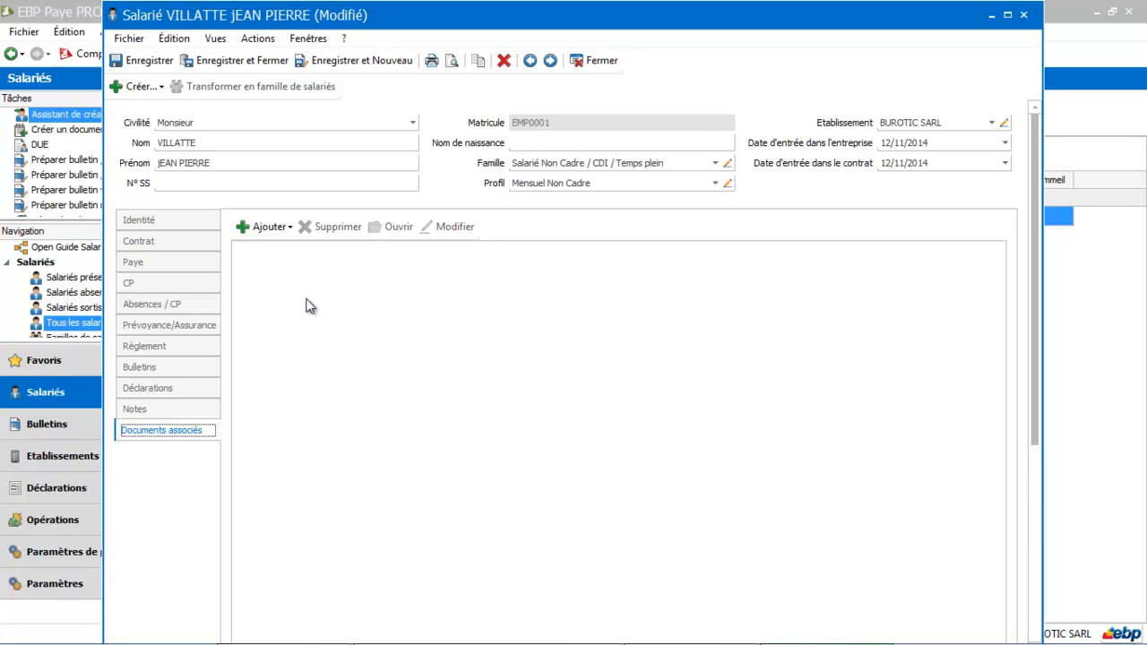
{"action": "left_click", "coordinate": [267, 230]}
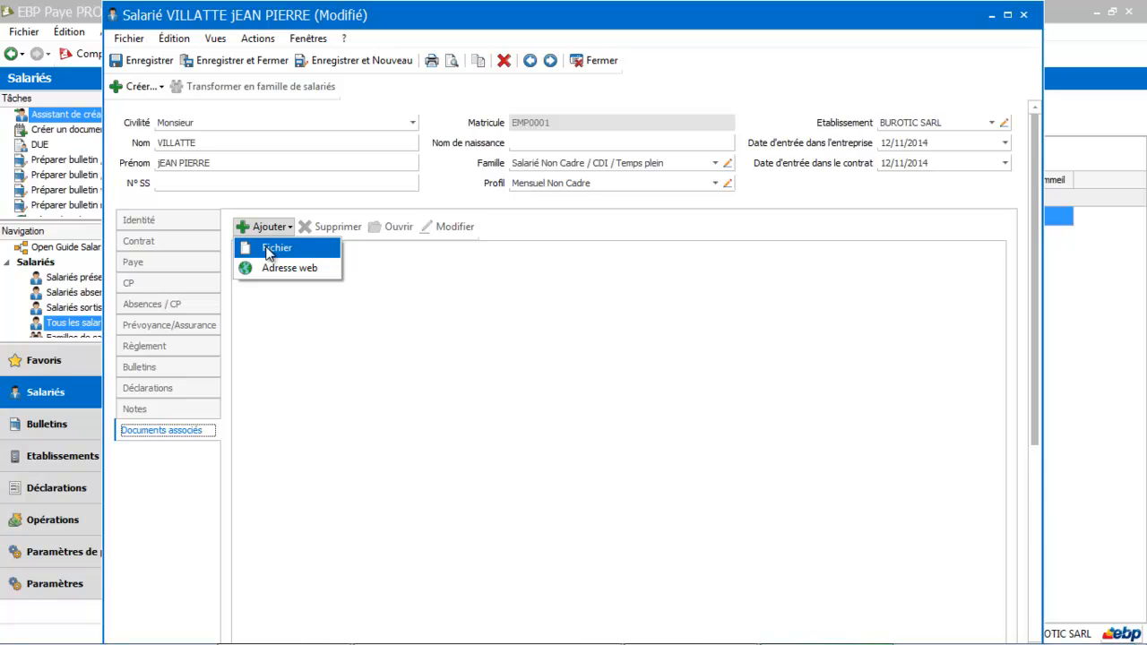
{"action": "left_click", "coordinate": [409, 364]}
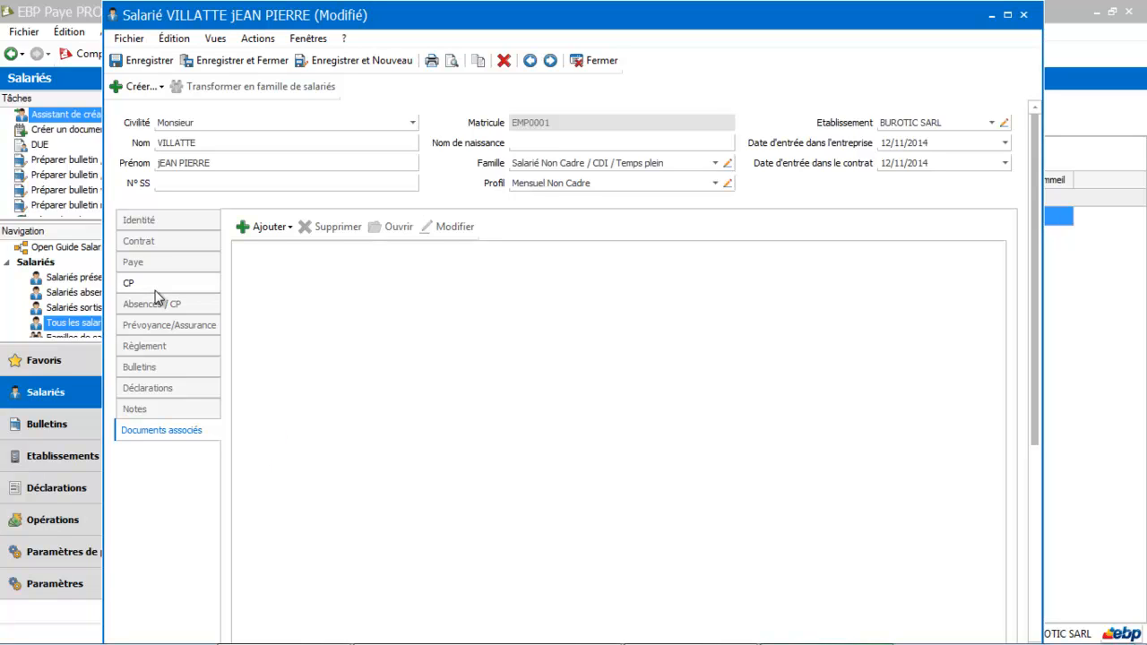
Step: Save and close the employee record, dismissing the information notice to return to the employee list
{"action": "left_click", "coordinate": [218, 61]}
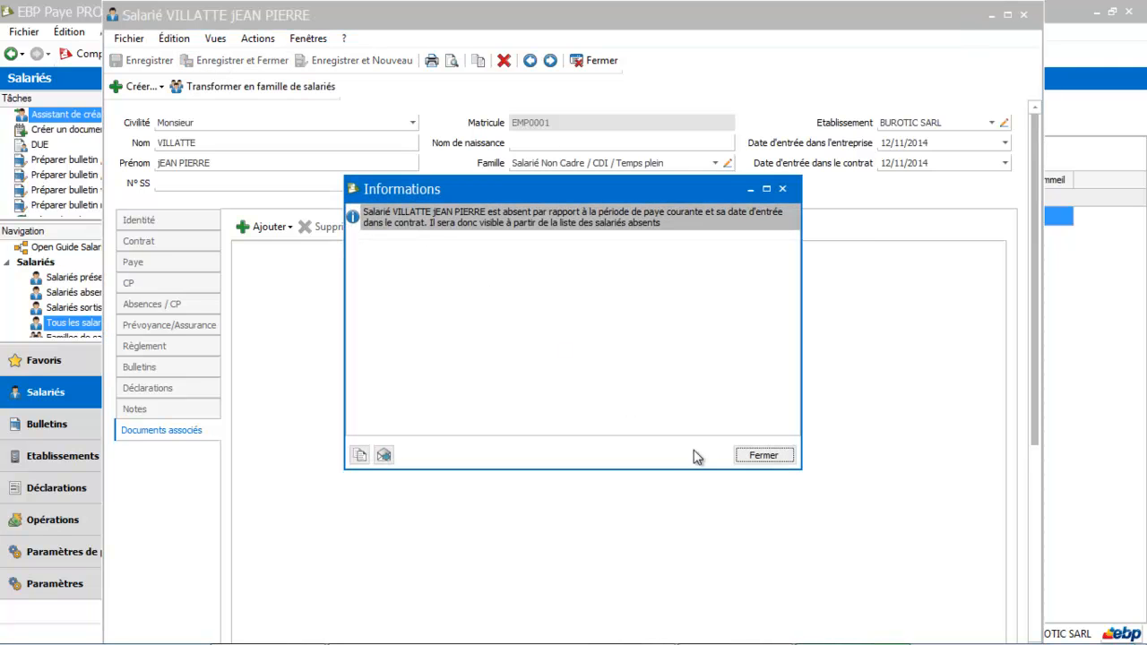
{"action": "left_click", "coordinate": [762, 456]}
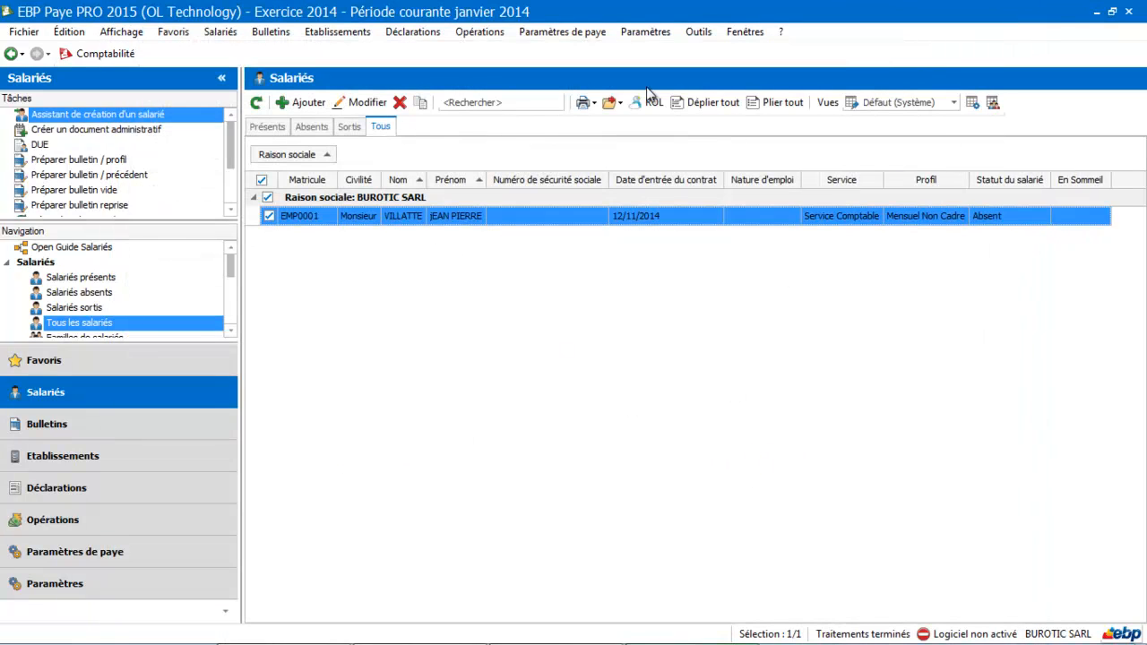